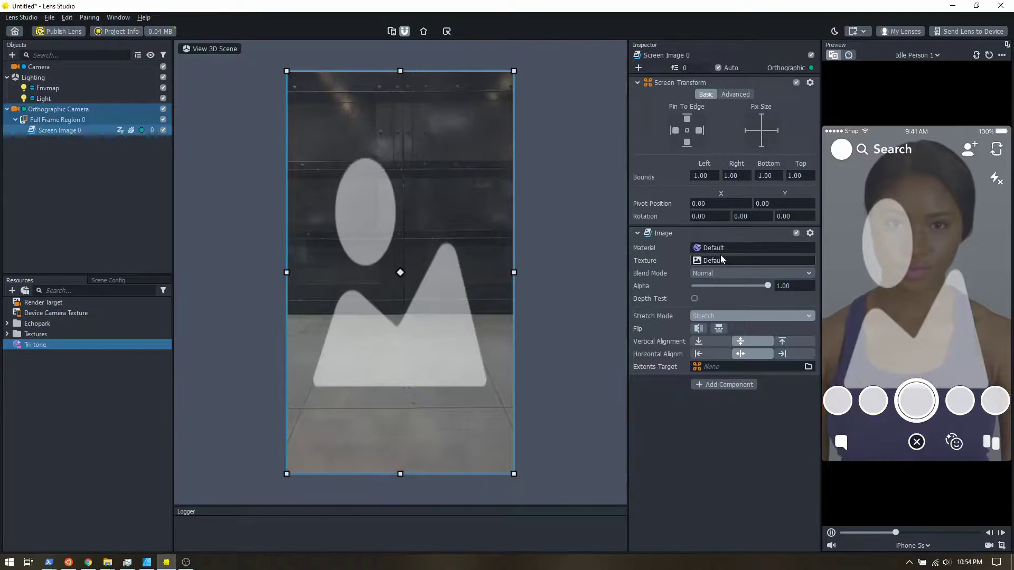
# Assign the Tri-tone material to Screen Image 0
pyautogui.click(462, 181)
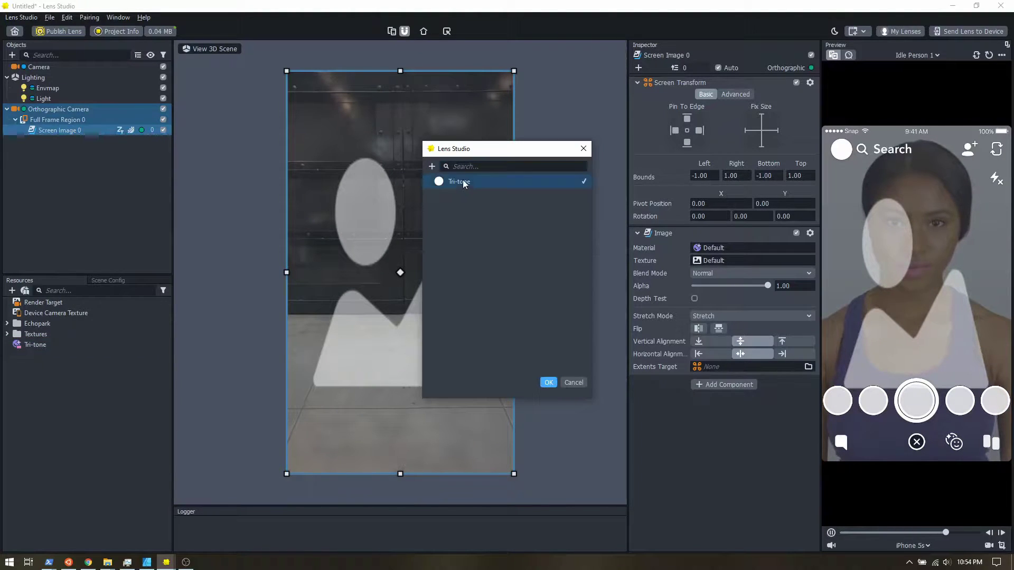
pyautogui.click(547, 383)
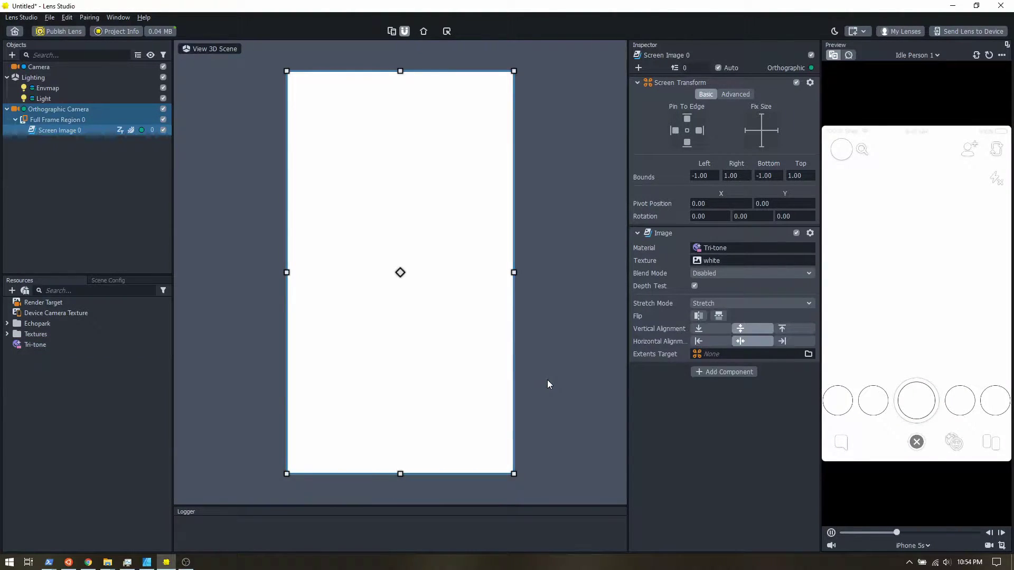
# Show the Tri-tone material's node graph in the Material Editor
pyautogui.click(53, 346)
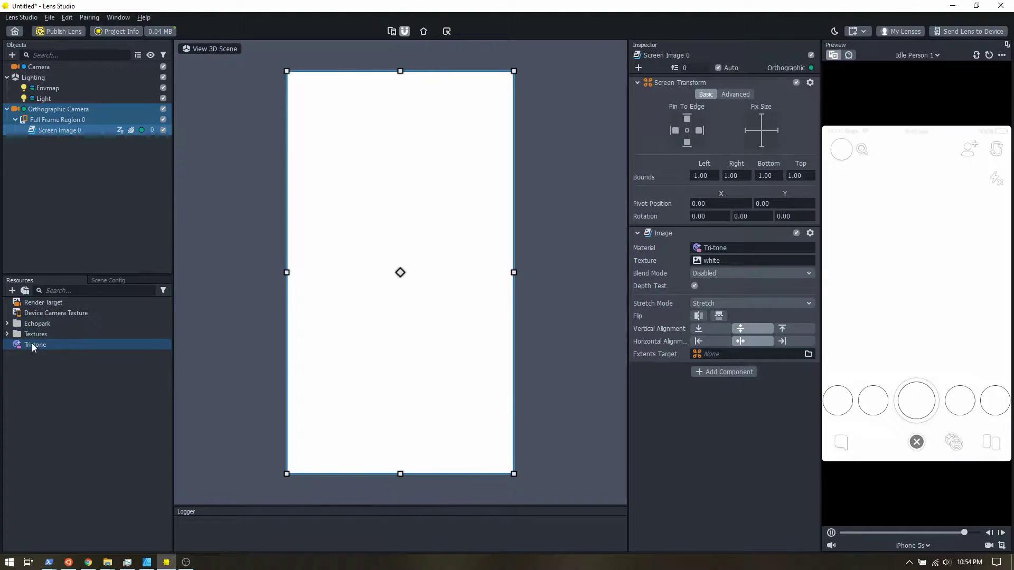
pyautogui.click(30, 345)
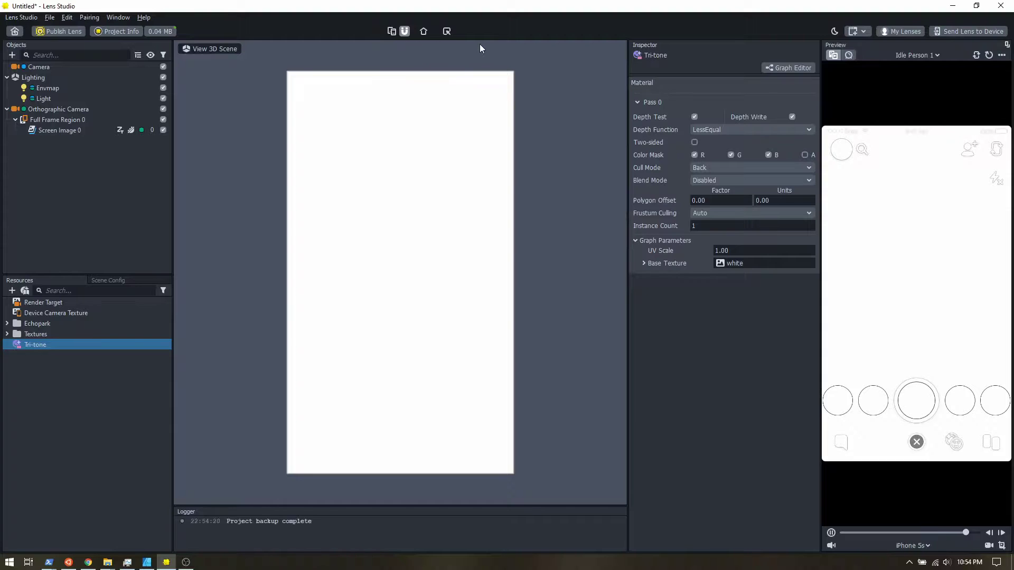
pyautogui.click(122, 18)
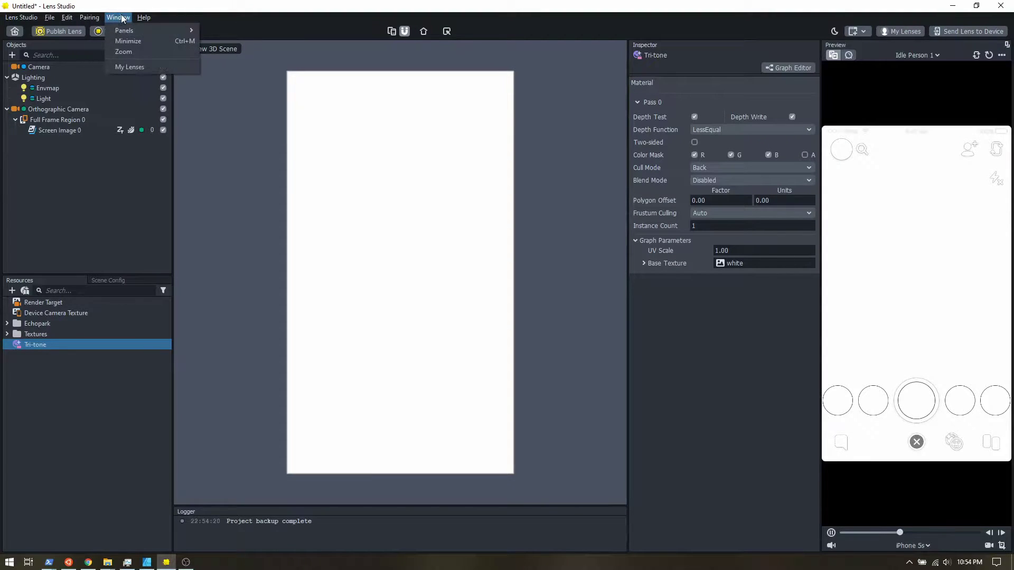
pyautogui.moveTo(166, 31)
pyautogui.click(236, 115)
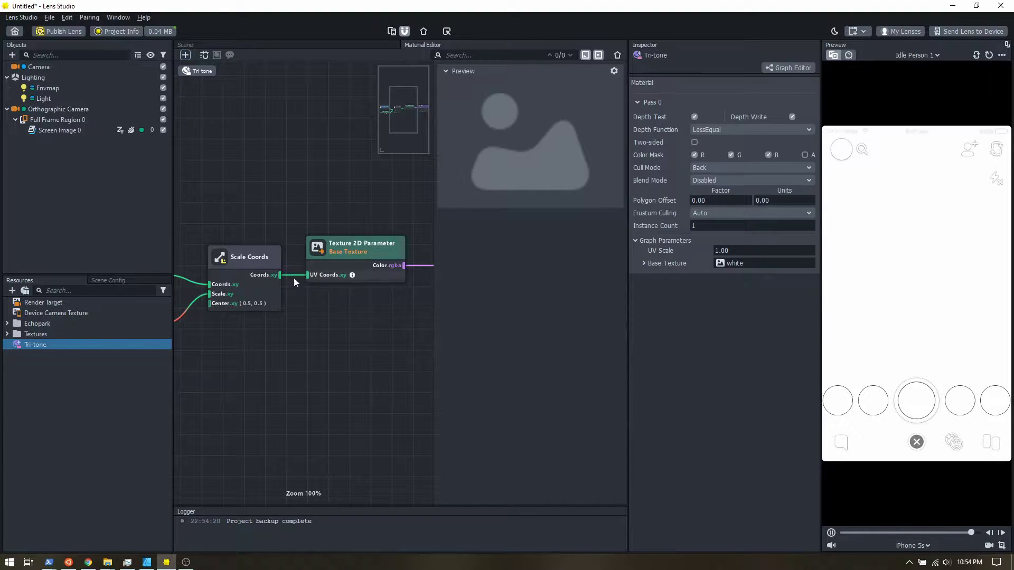
# Dock the Inspector beneath the lens Preview and resize the surrounding areas to enlarge the node graph workspace
pyautogui.moveTo(172, 215); pyautogui.dragTo(105, 212)
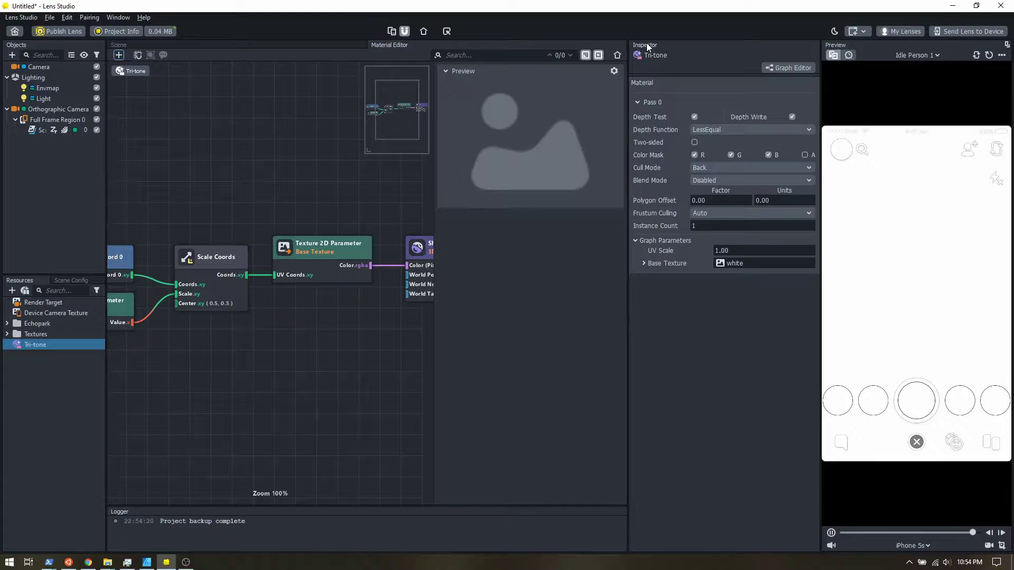
pyautogui.moveTo(649, 52); pyautogui.dragTo(866, 538)
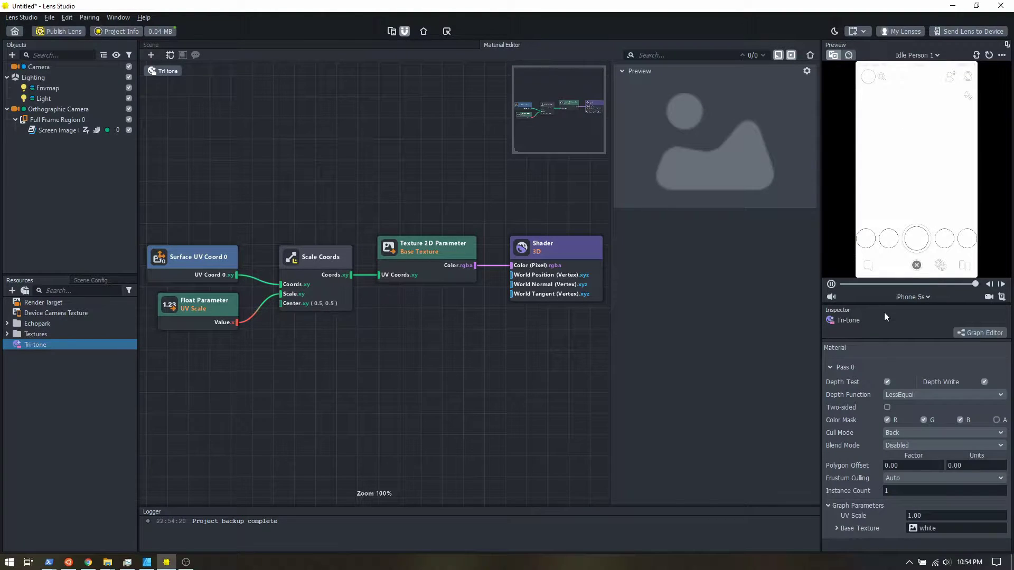
pyautogui.moveTo(821, 259); pyautogui.dragTo(810, 259)
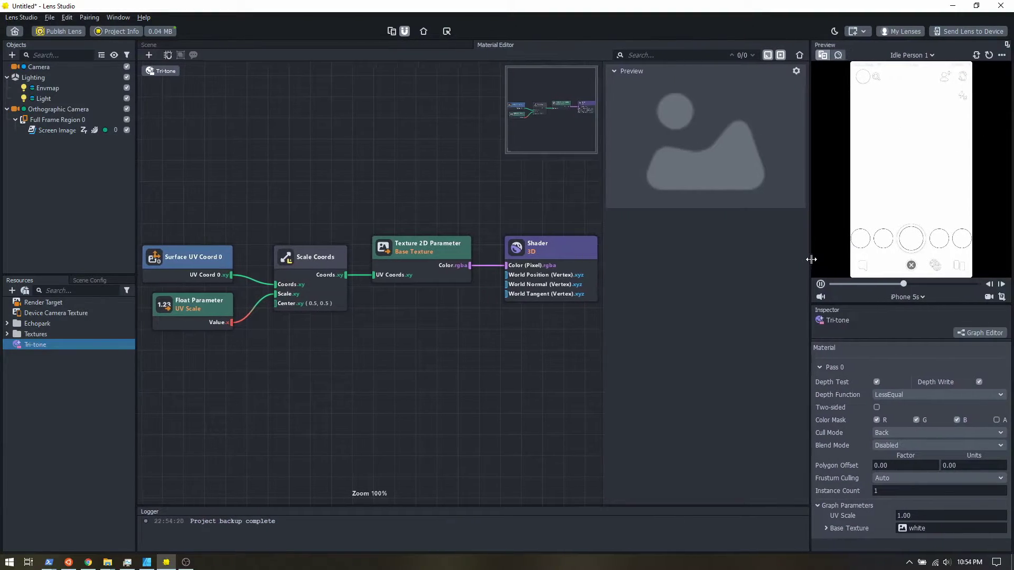
pyautogui.moveTo(600, 252); pyautogui.dragTo(615, 254)
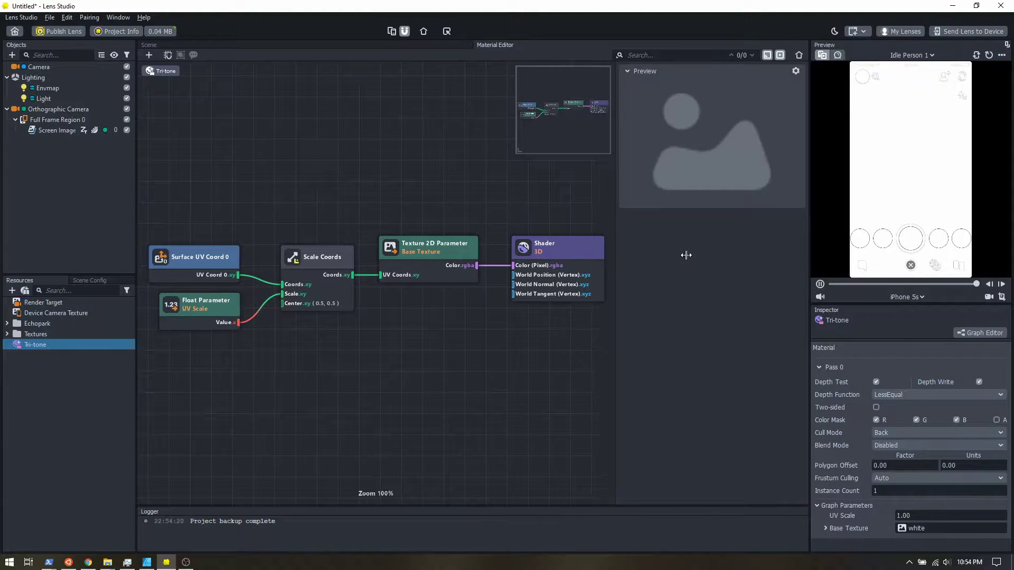
# Delete the UV Scale Float Parameter and Scale Coords nodes from the Tri-tone graph
pyautogui.moveTo(369, 337); pyautogui.dragTo(390, 300, button='middle')
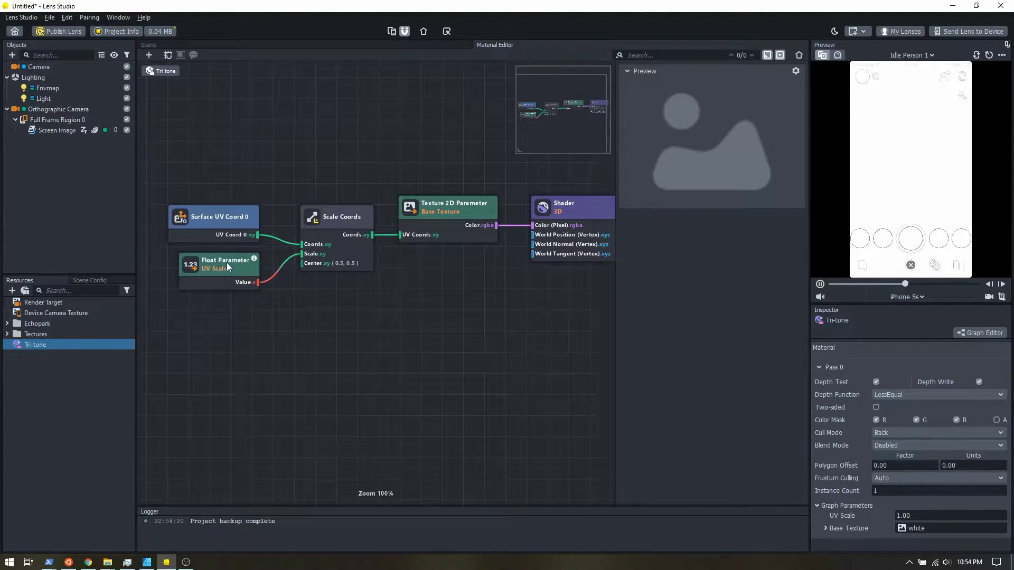
pyautogui.click(216, 271)
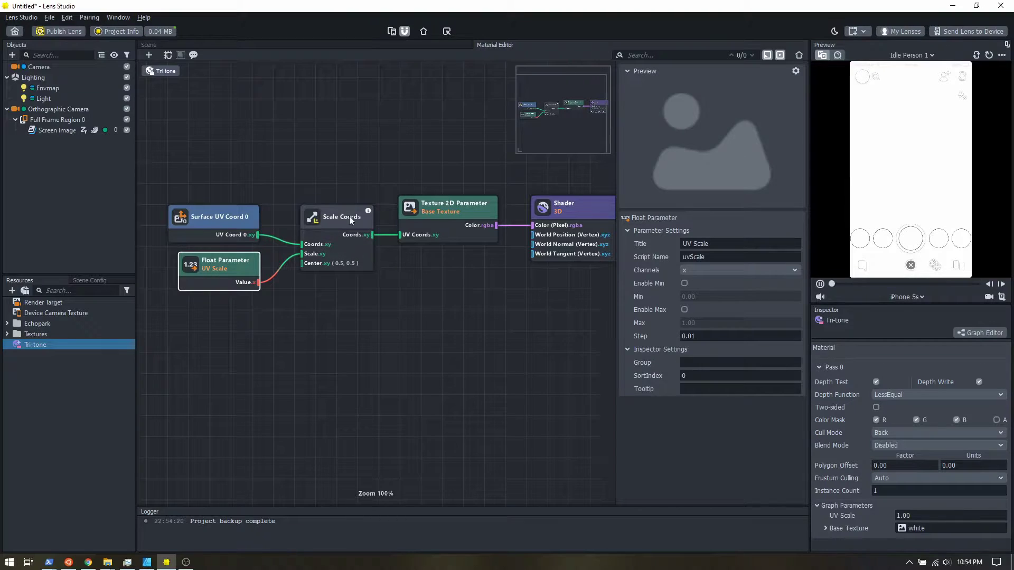
pyautogui.press('Delete')
pyautogui.click(334, 217)
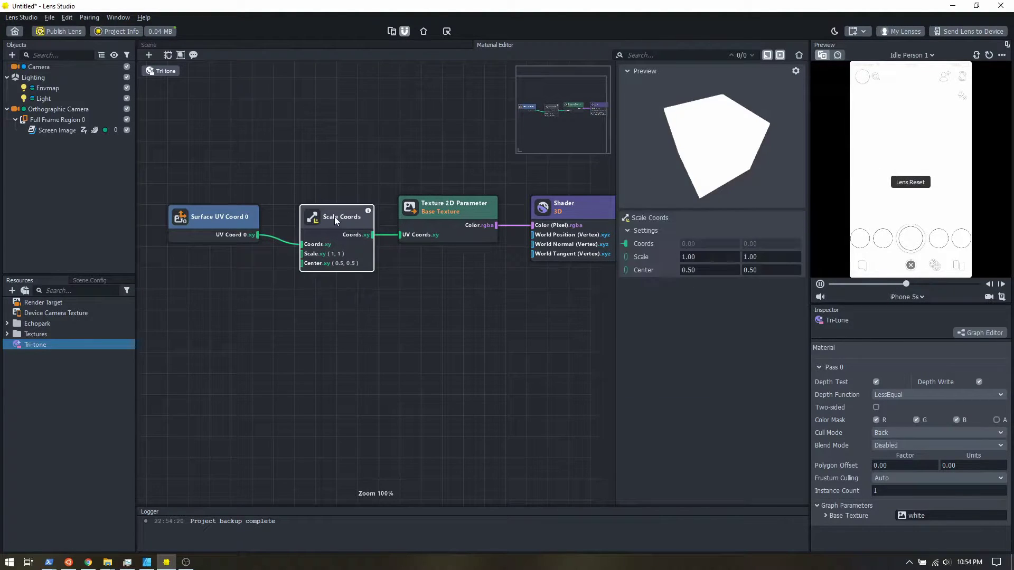
pyautogui.press('Delete')
# Connect Surface UV Coord 0 directly to the Base Texture node's UV Coords input and reposition the Base Texture and Shader nodes
pyautogui.moveTo(256, 235); pyautogui.dragTo(400, 238)
pyautogui.moveTo(451, 205); pyautogui.dragTo(340, 206)
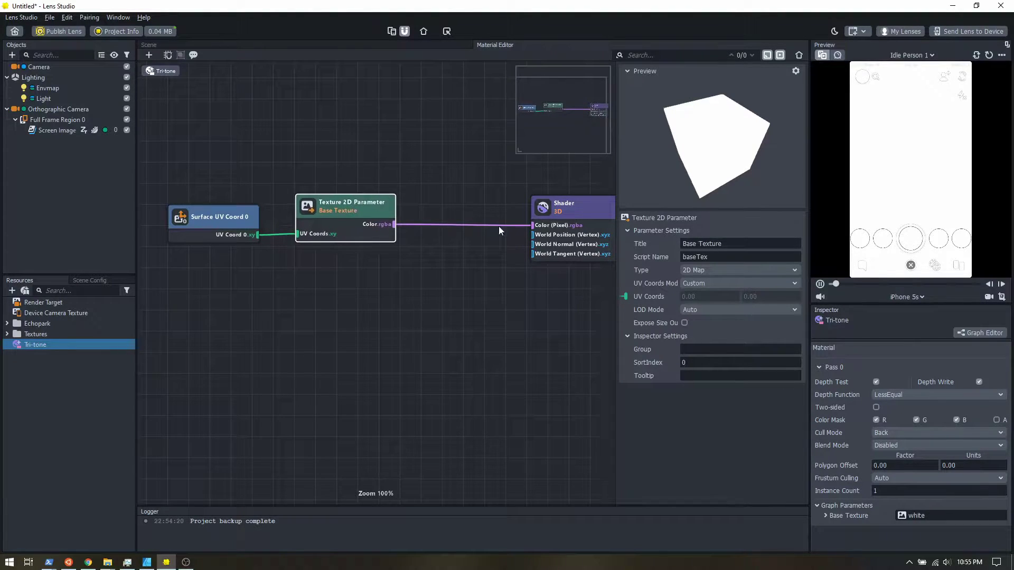
pyautogui.moveTo(560, 214); pyautogui.dragTo(545, 196)
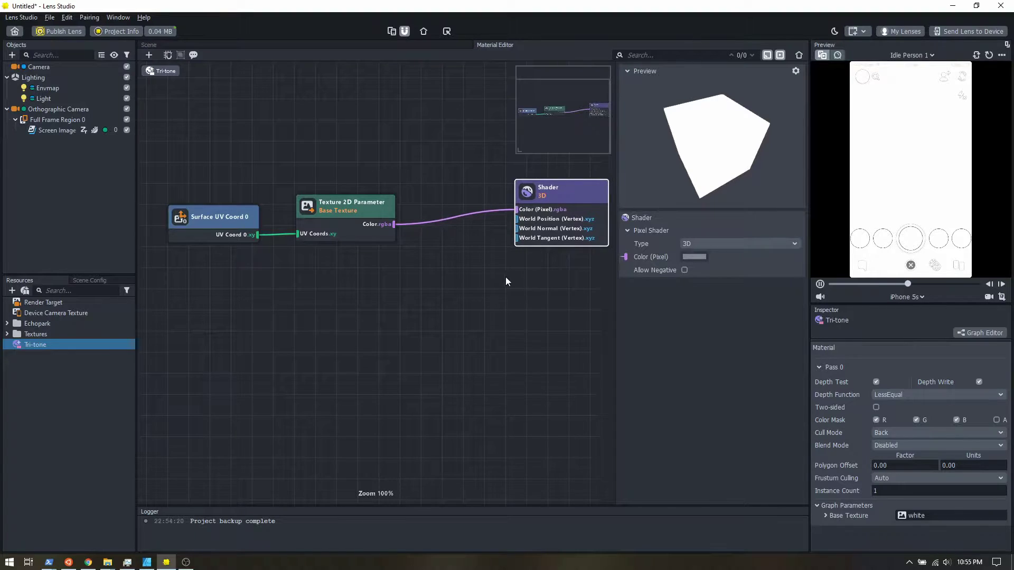
# Set the Tri-tone material's Base Texture to Device Camera Texture
pyautogui.moveTo(506, 276); pyautogui.dragTo(469, 277, button='middle')
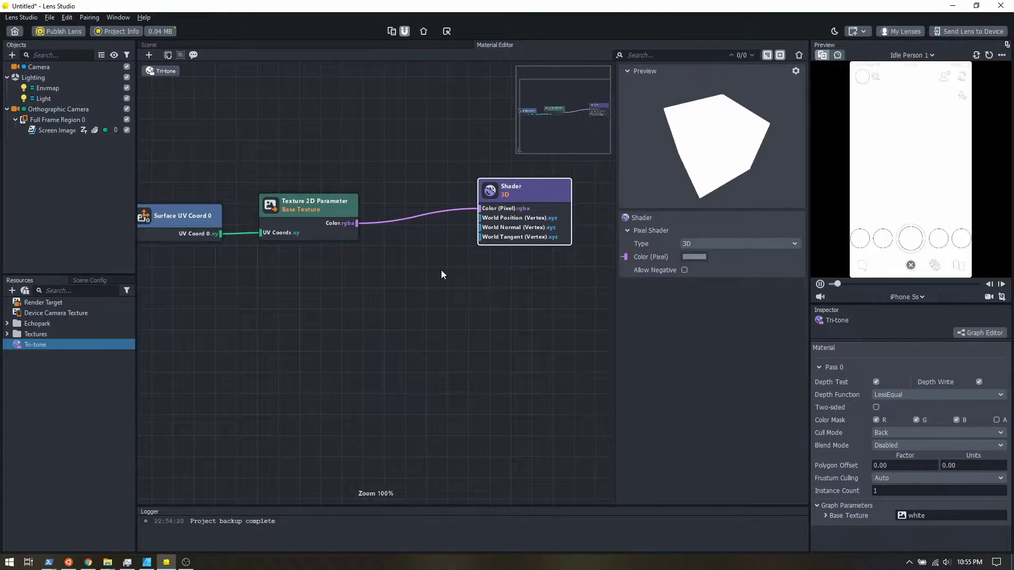
pyautogui.click(297, 208)
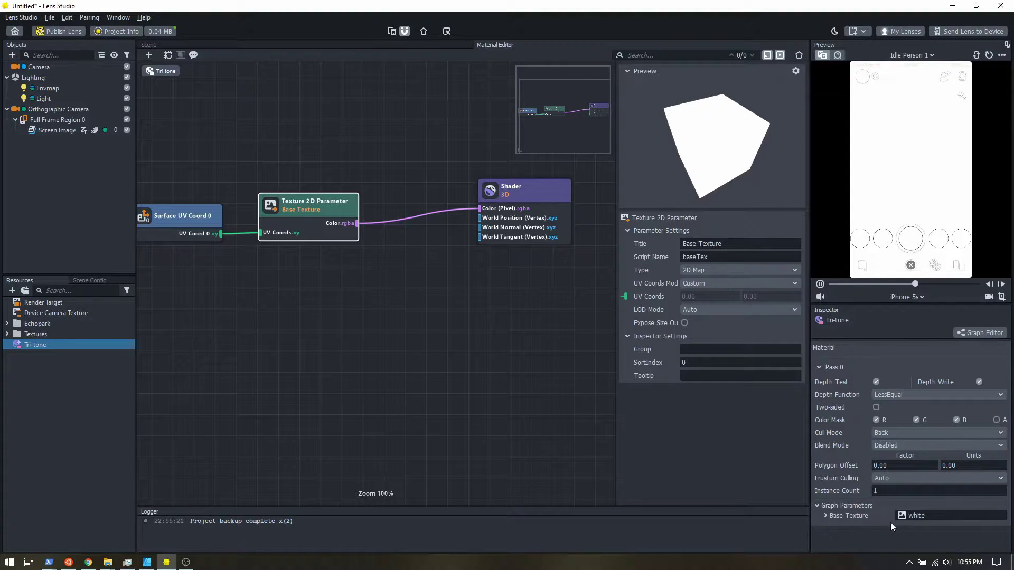
pyautogui.click(922, 515)
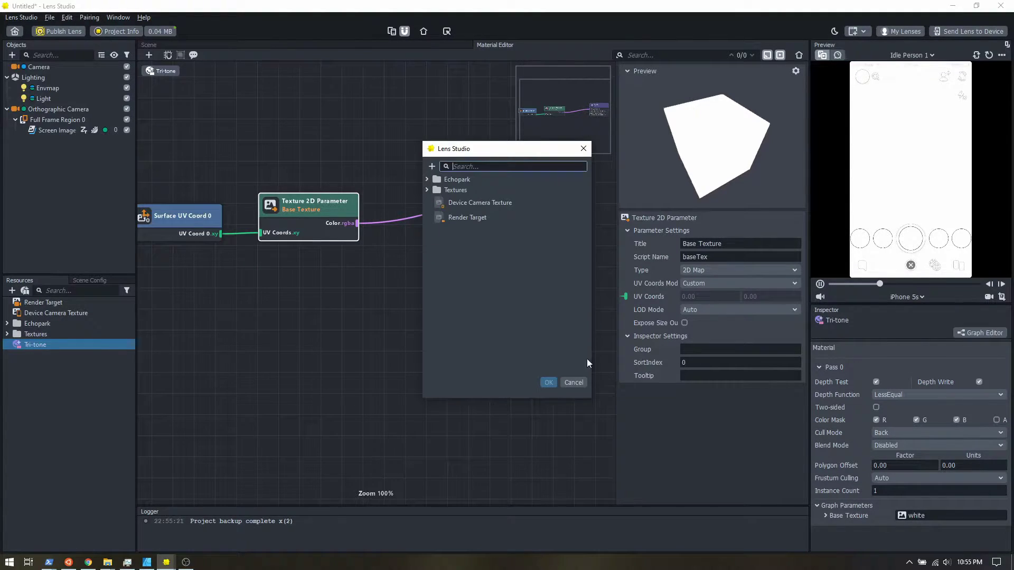
pyautogui.click(487, 205)
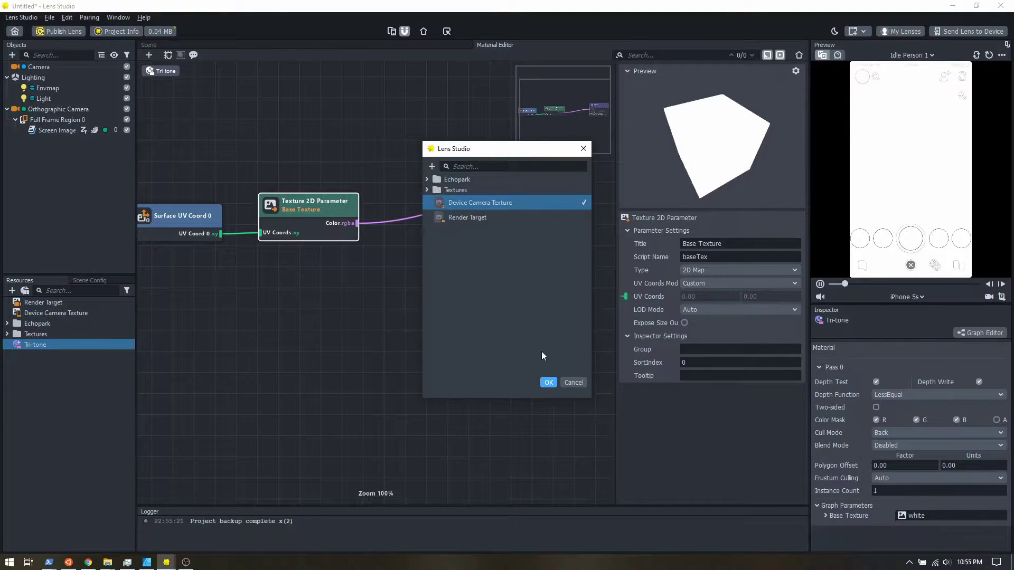
pyautogui.click(547, 382)
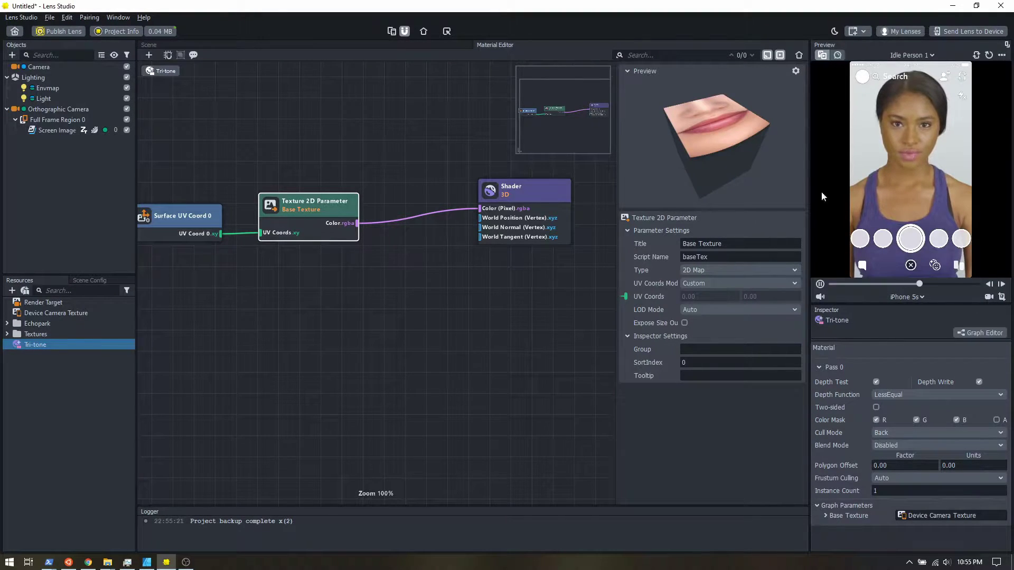
# Move the Shader node farther from Base Texture and add a Luminance node fed by the Base Texture's Color output
pyautogui.moveTo(438, 294); pyautogui.dragTo(340, 283, button='middle')
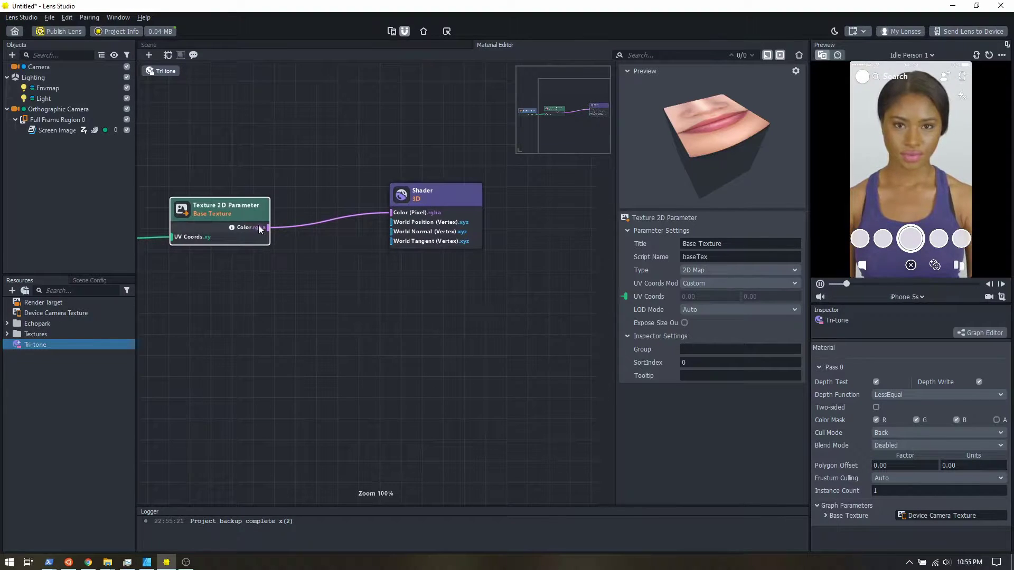
pyautogui.moveTo(413, 195); pyautogui.dragTo(541, 191)
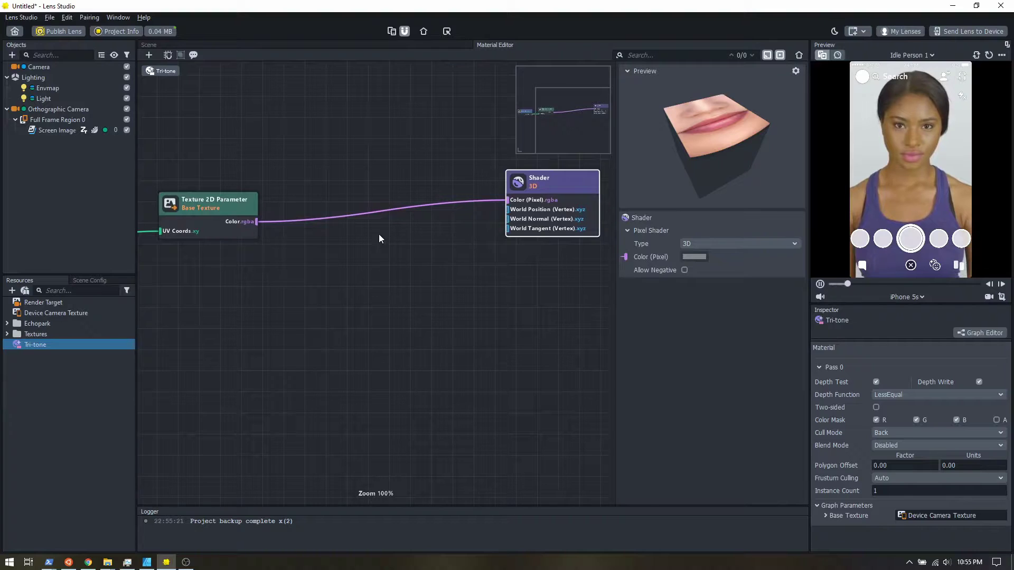
pyautogui.rightClick(289, 253)
pyautogui.click(303, 259)
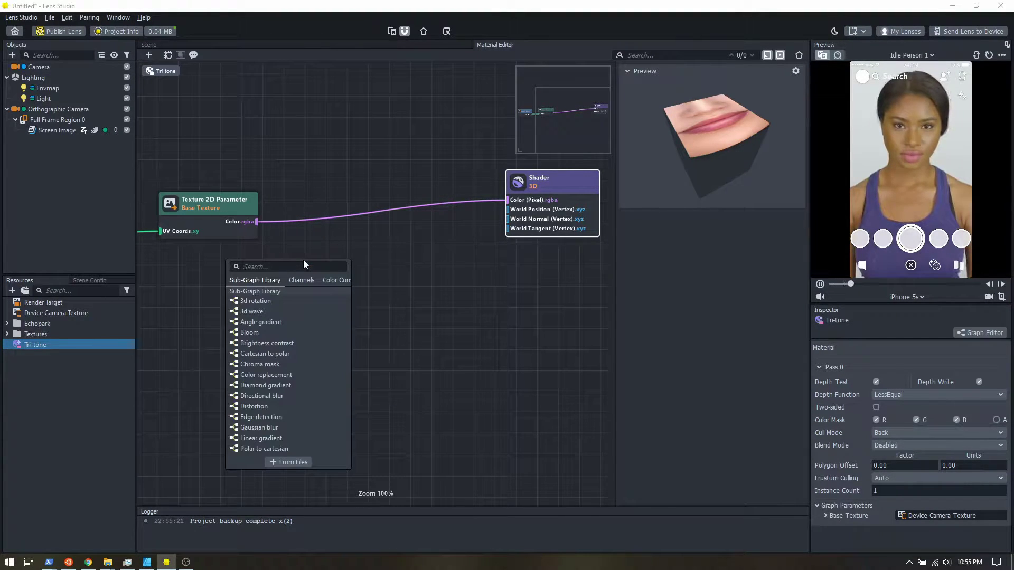
pyautogui.write('lum')
pyautogui.press('Return')
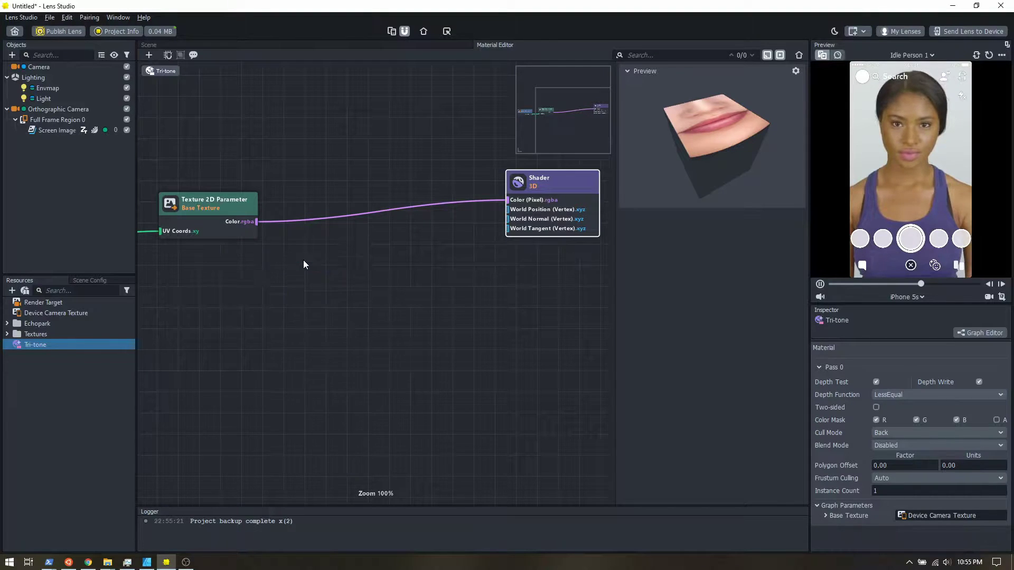
pyautogui.moveTo(257, 222); pyautogui.dragTo(293, 292)
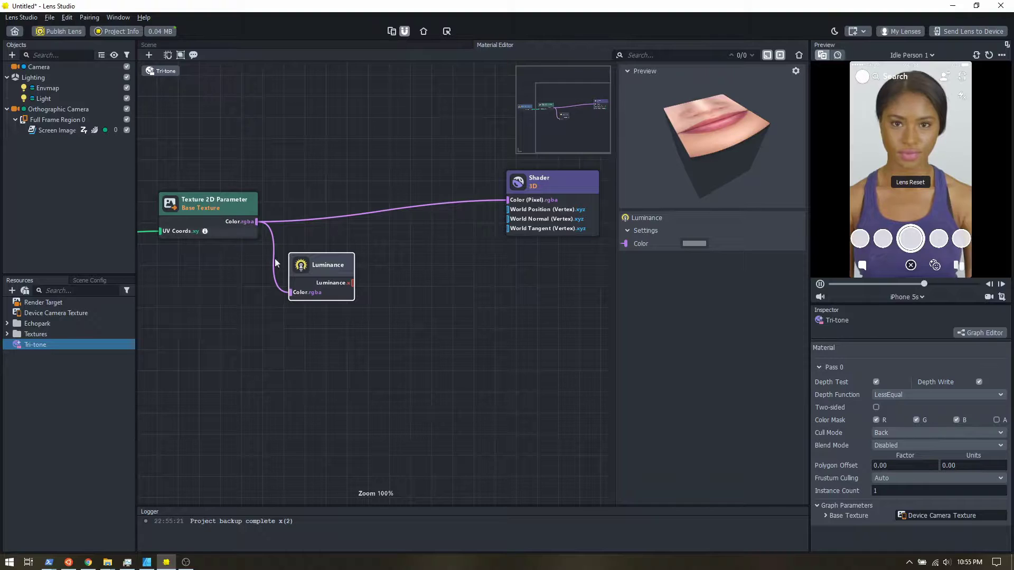
# Connect the Luminance output to the Shader's Color (Pixel) input and line the Luminance node up beside Base Texture
pyautogui.moveTo(353, 283); pyautogui.dragTo(507, 200)
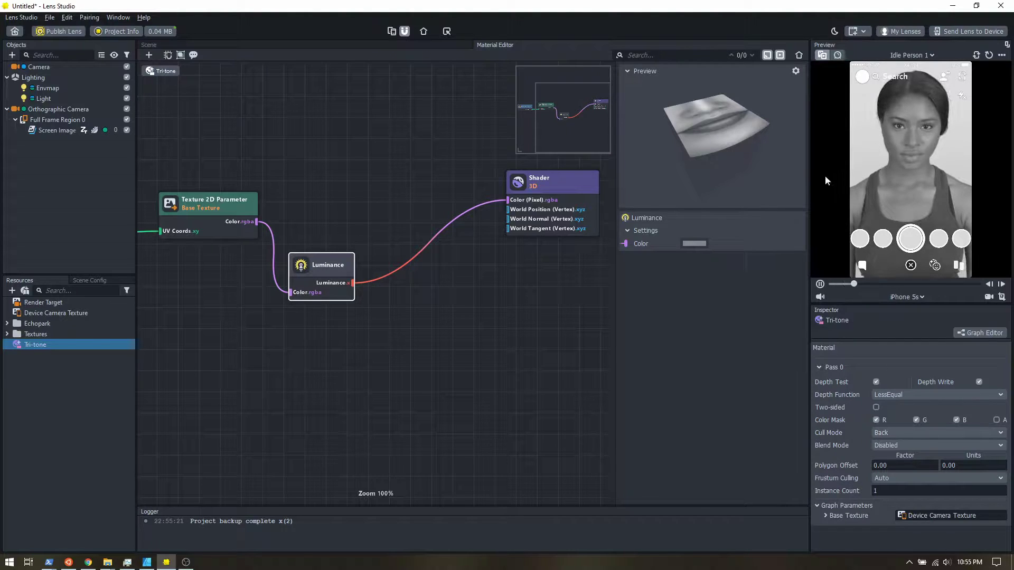
pyautogui.moveTo(809, 181); pyautogui.dragTo(832, 182)
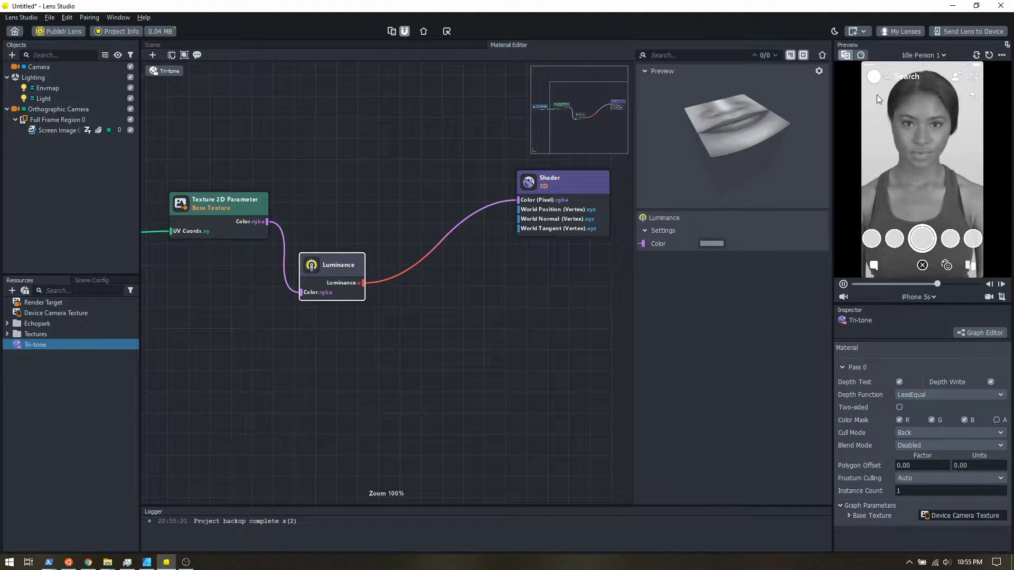
pyautogui.moveTo(321, 264); pyautogui.dragTo(322, 214)
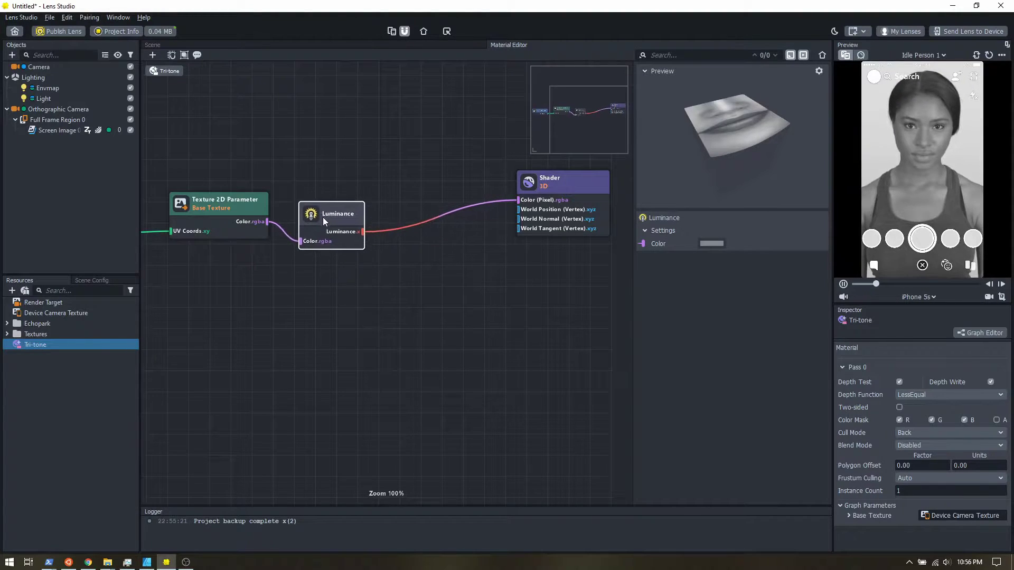
# Add an Is Greater or Equal node below the Luminance-to-Shader connection and feed the Luminance output into its A input
pyautogui.moveTo(461, 293); pyautogui.dragTo(393, 265, button='middle')
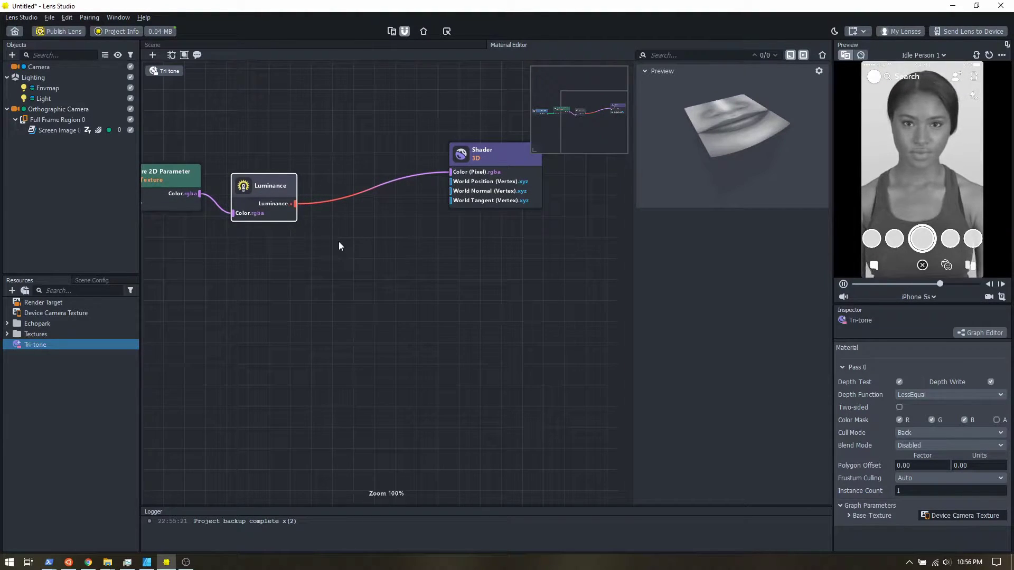
pyautogui.rightClick(339, 246)
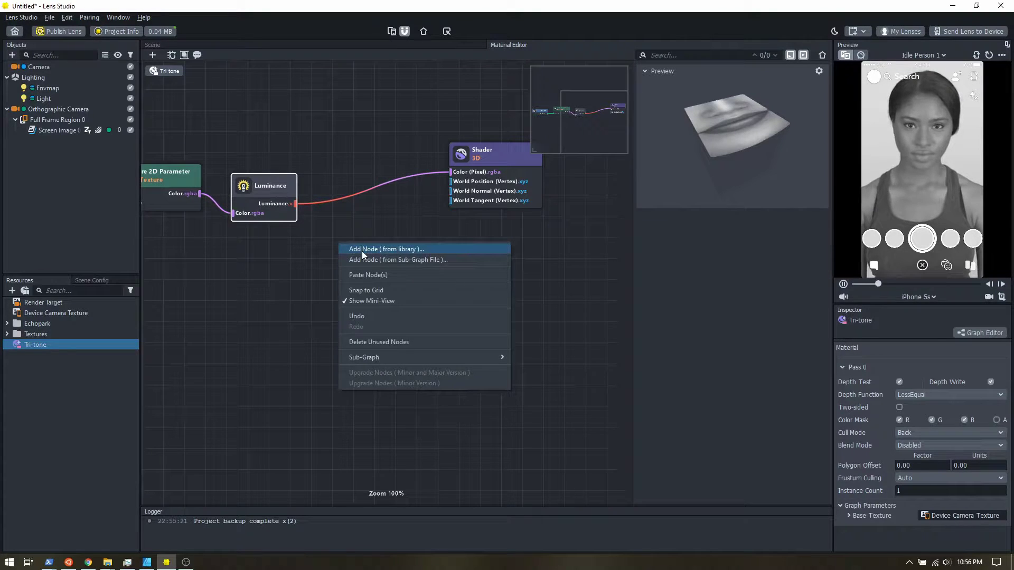
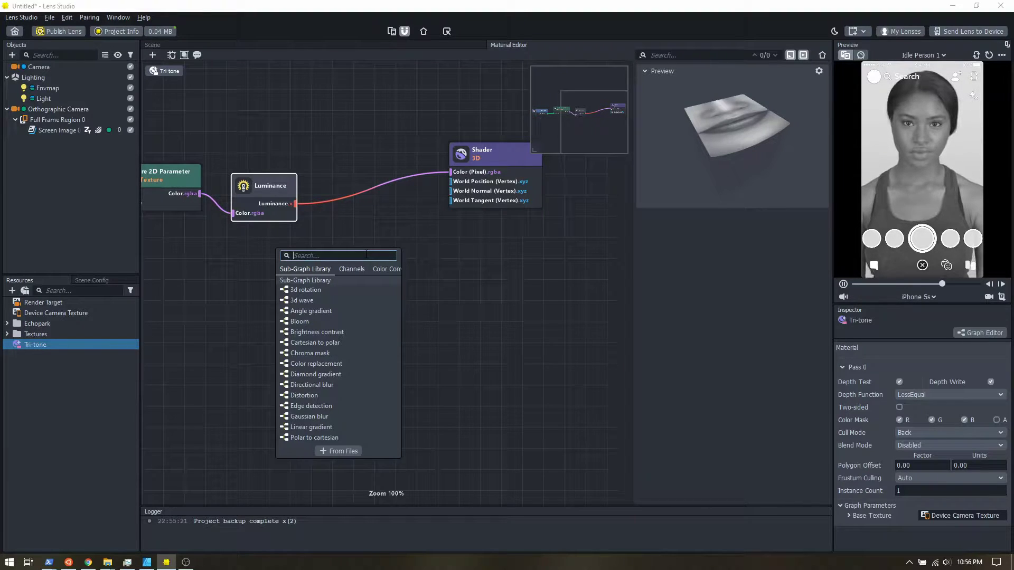
pyautogui.write('great')
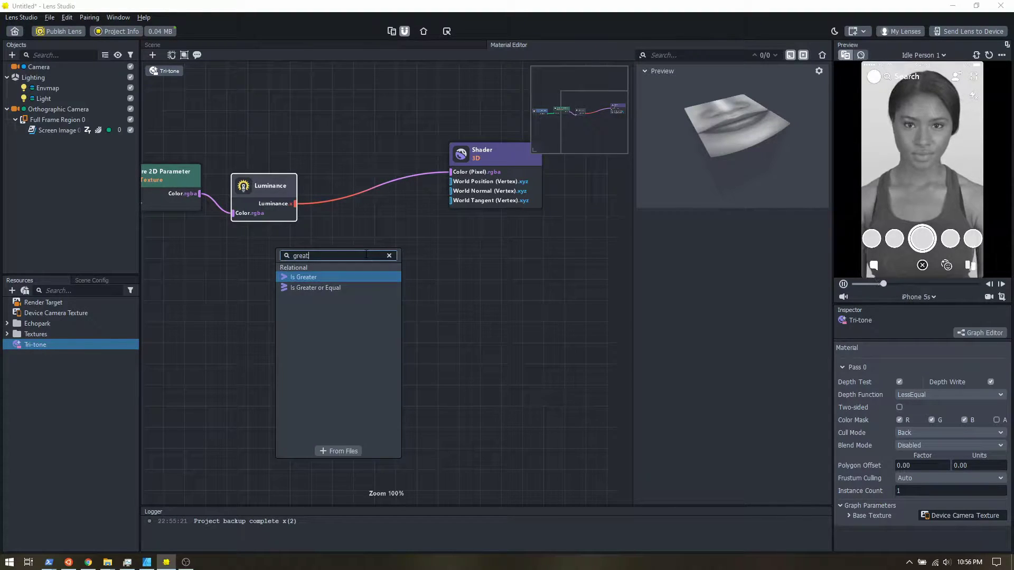
pyautogui.click(345, 286)
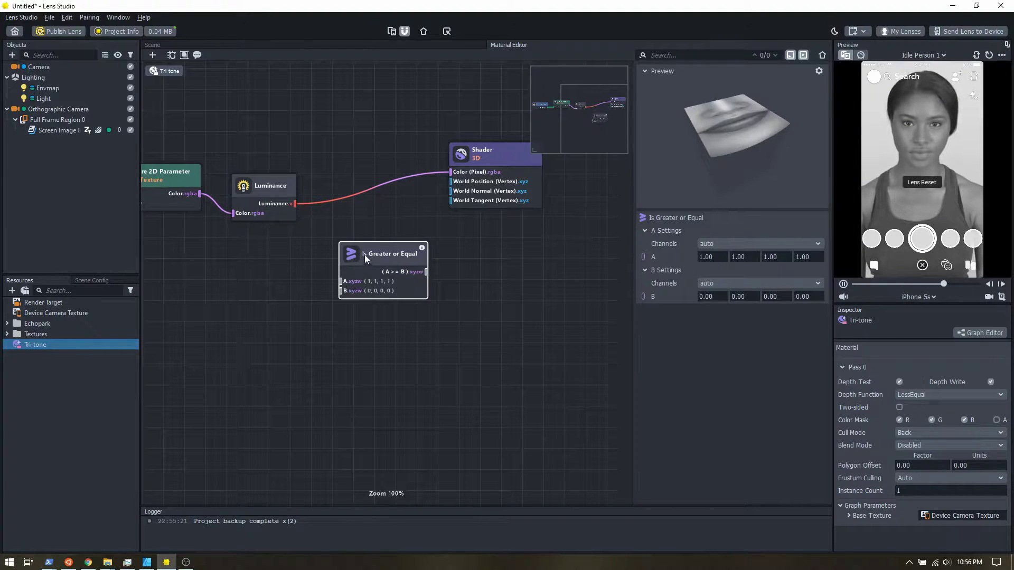
pyautogui.moveTo(363, 255); pyautogui.dragTo(354, 231)
pyautogui.moveTo(294, 205); pyautogui.dragTo(325, 267)
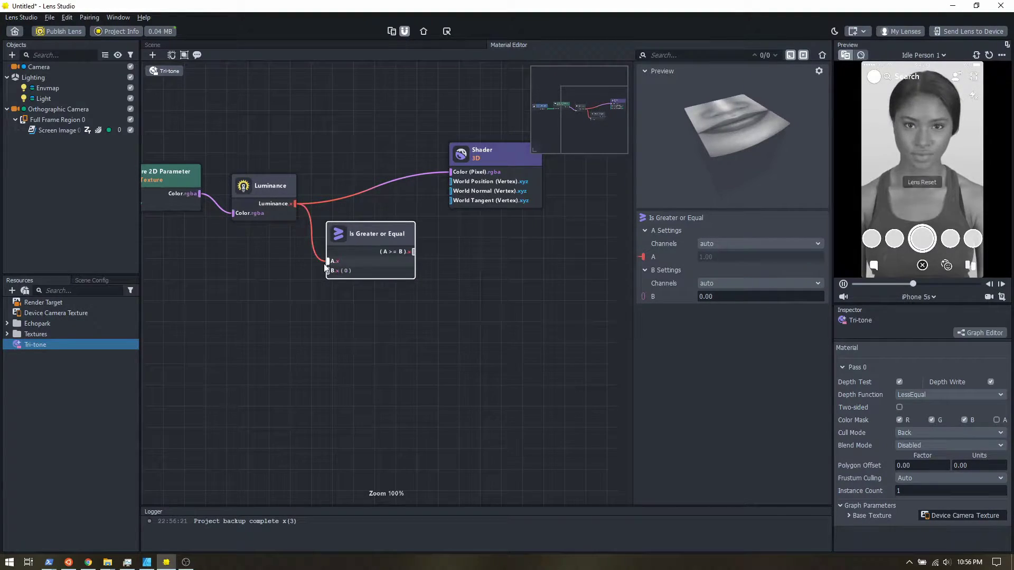
# Add a Float Parameter node beside Is Greater or Equal and feed its Value into the comparison's B input
pyautogui.rightClick(271, 289)
pyautogui.click(278, 296)
pyautogui.write('float')
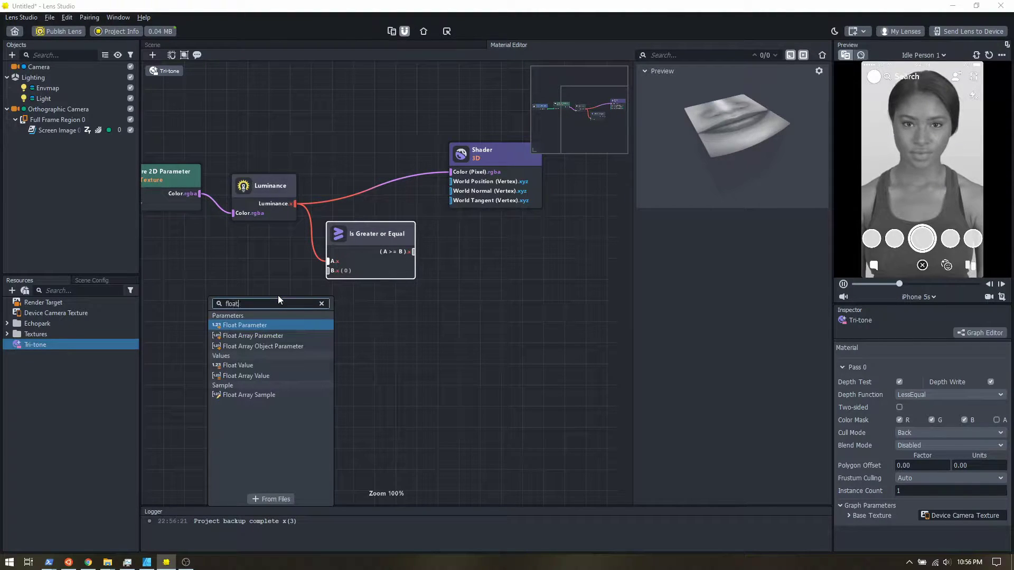
pyautogui.press('Return')
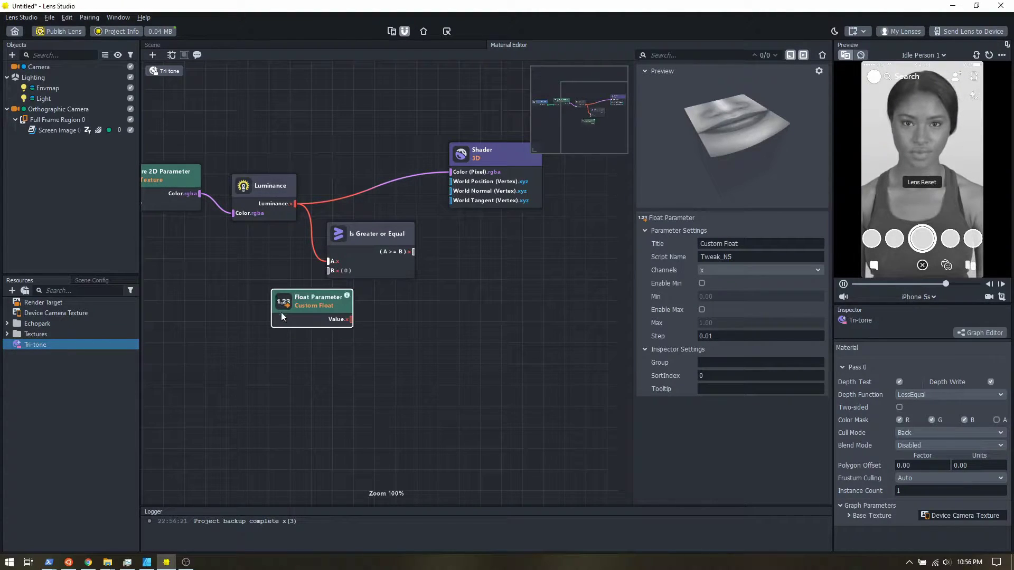
pyautogui.moveTo(319, 298); pyautogui.dragTo(218, 272)
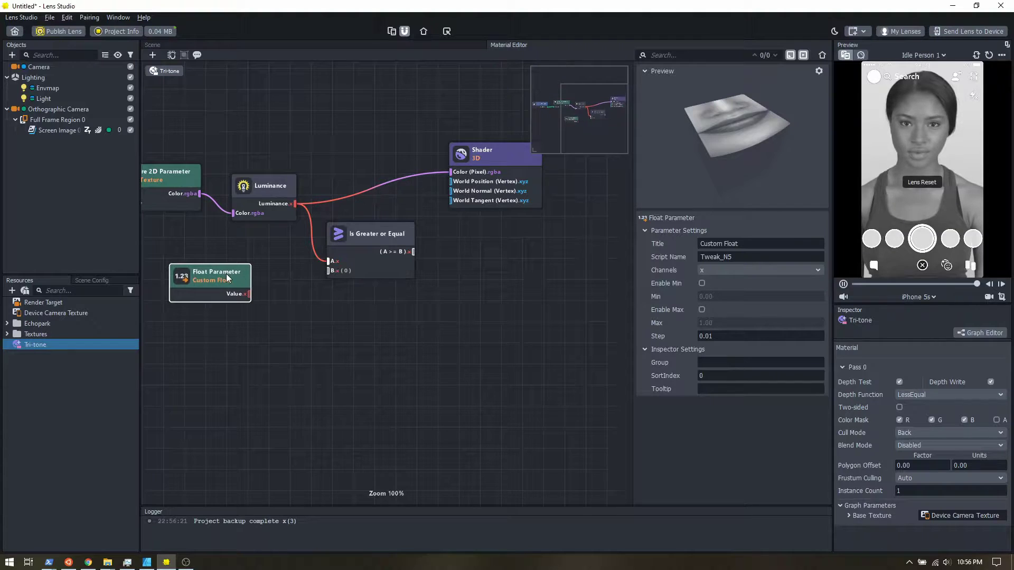
pyautogui.click(353, 237)
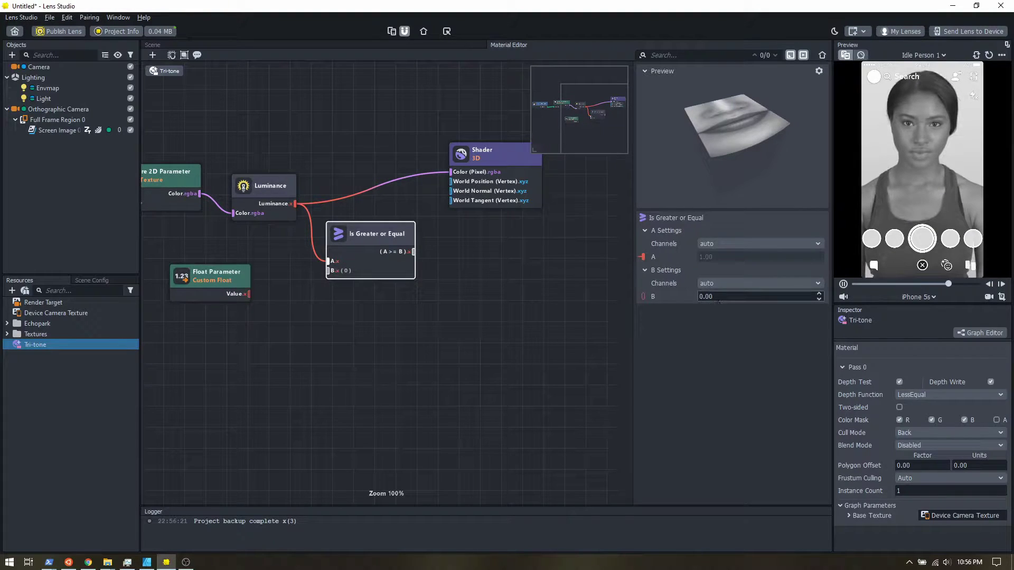
pyautogui.moveTo(249, 294); pyautogui.dragTo(327, 271)
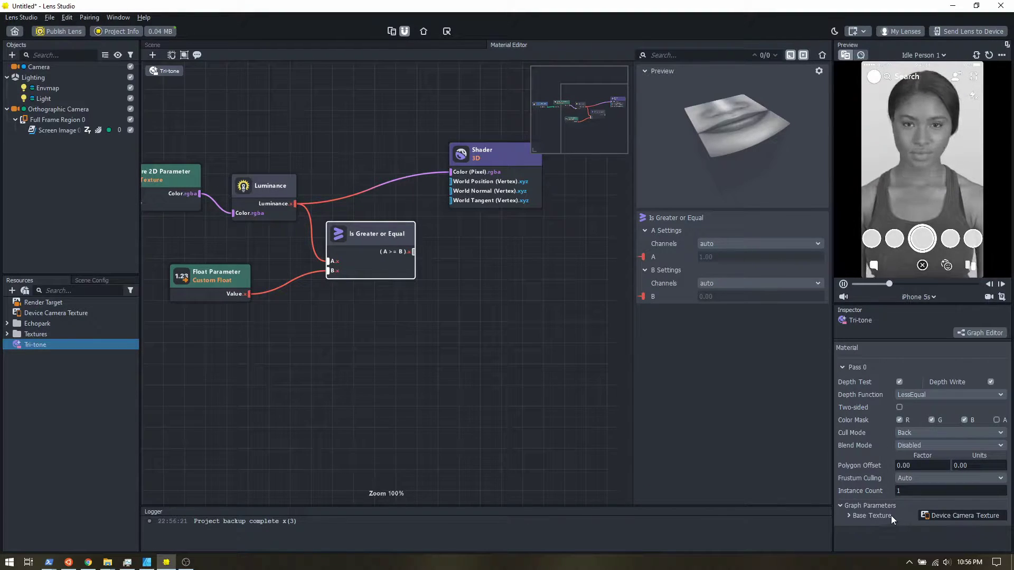
# Title the Float Parameter Highlight Threshold and shift the Is Greater or Equal node slightly closer to it
pyautogui.click(217, 272)
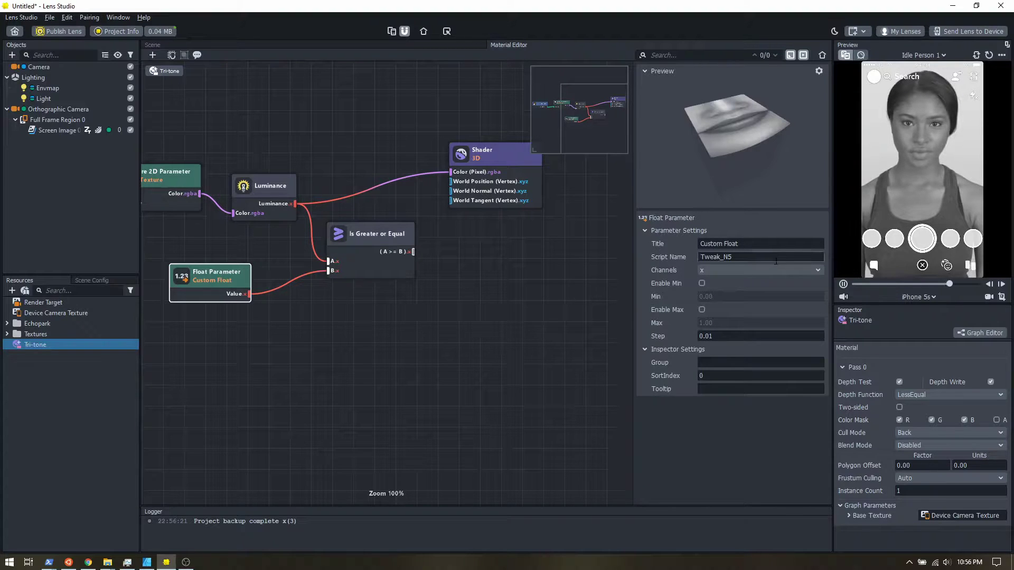
pyautogui.click(704, 245)
pyautogui.write('Highlight Thresho')
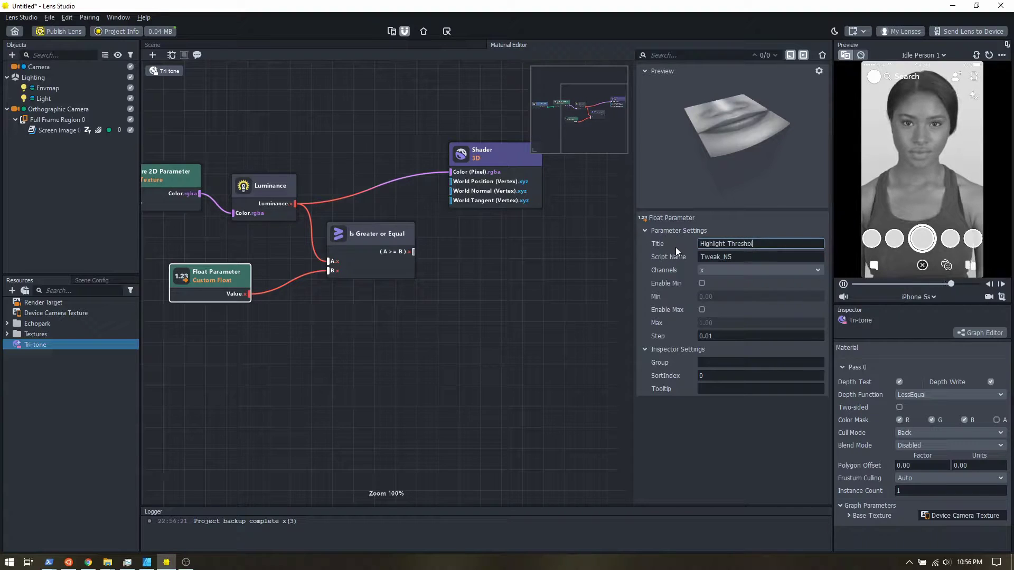
pyautogui.write('ld')
pyautogui.press('Return')
pyautogui.moveTo(360, 237); pyautogui.dragTo(342, 245)
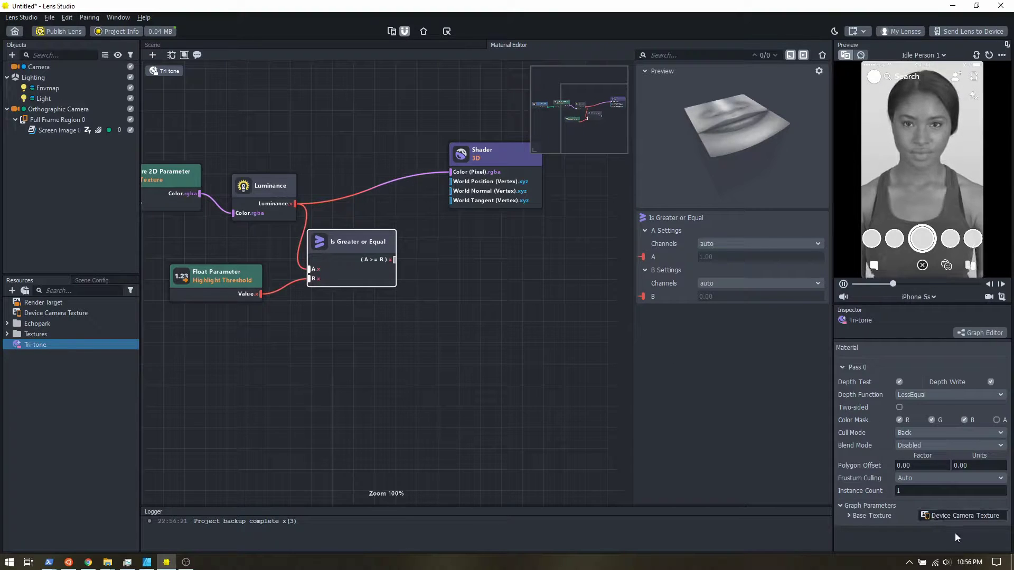
pyautogui.click(238, 283)
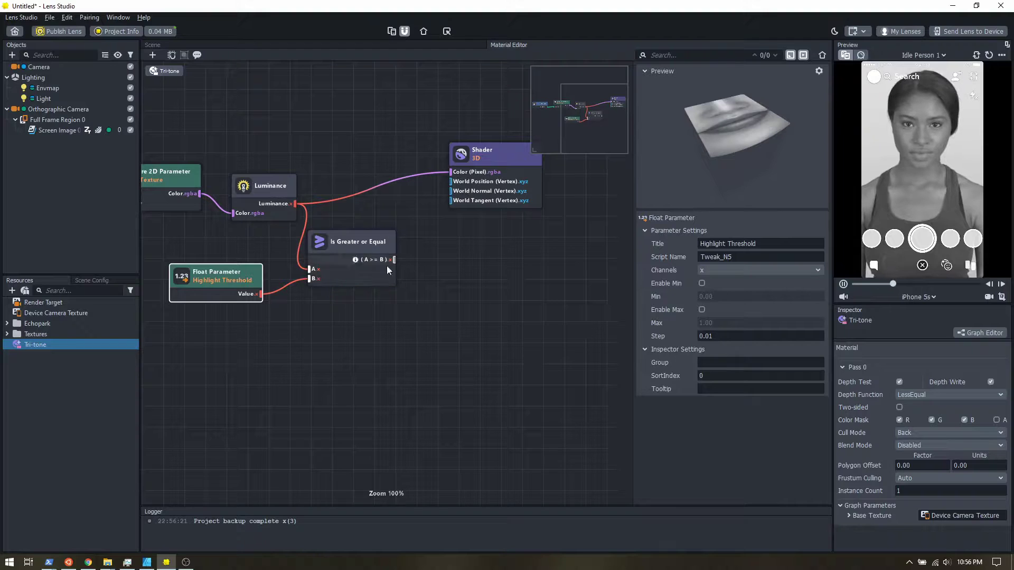
# Move the Shader farther away and add an If / Else node whose Condition 1 takes the Is Greater or Equal output
pyautogui.moveTo(494, 156); pyautogui.dragTo(567, 172)
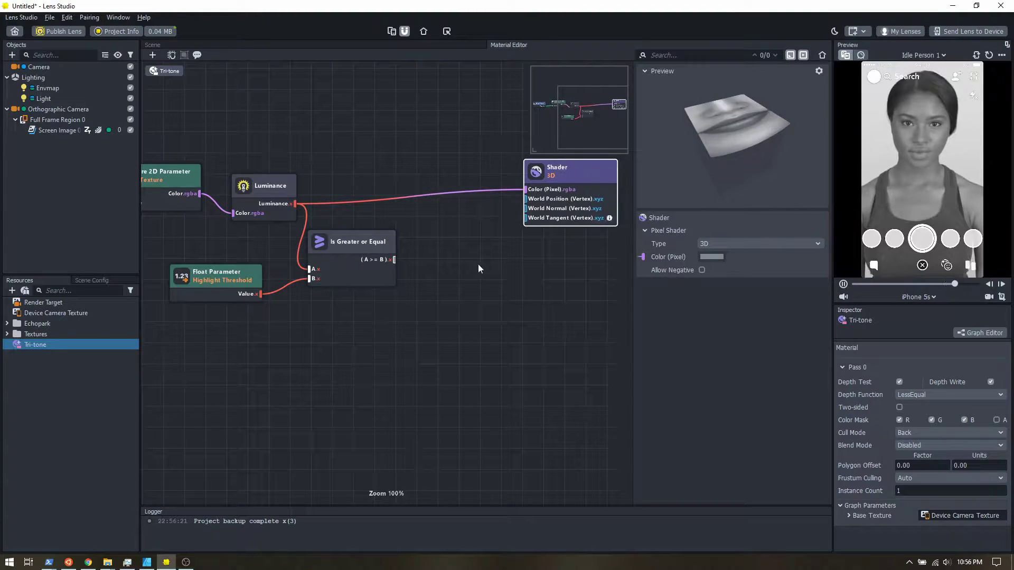
pyautogui.moveTo(462, 297); pyautogui.dragTo(441, 266, button='middle')
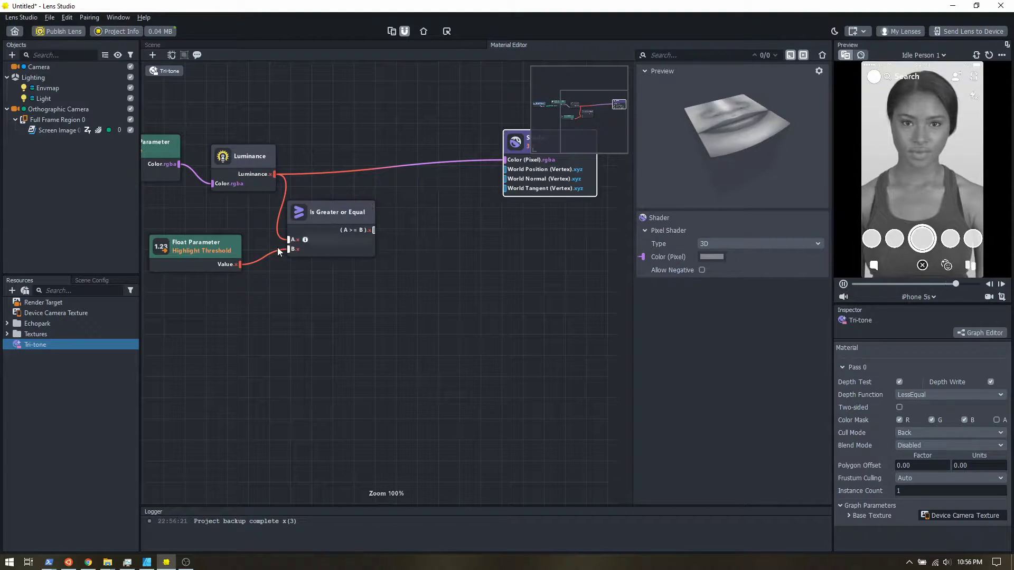
pyautogui.click(402, 231)
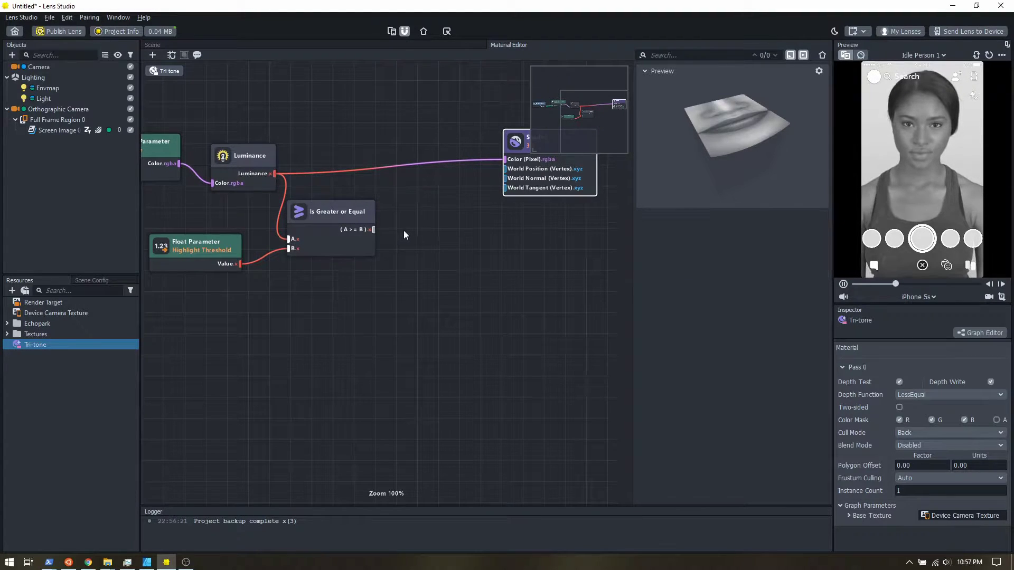
pyautogui.rightClick(424, 237)
pyautogui.click(432, 245)
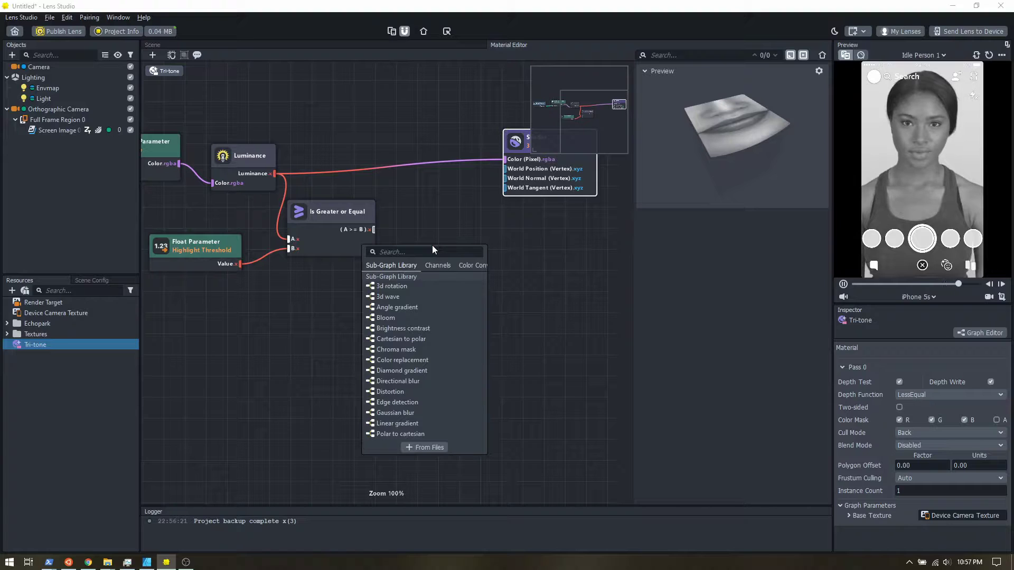
pyautogui.write('if')
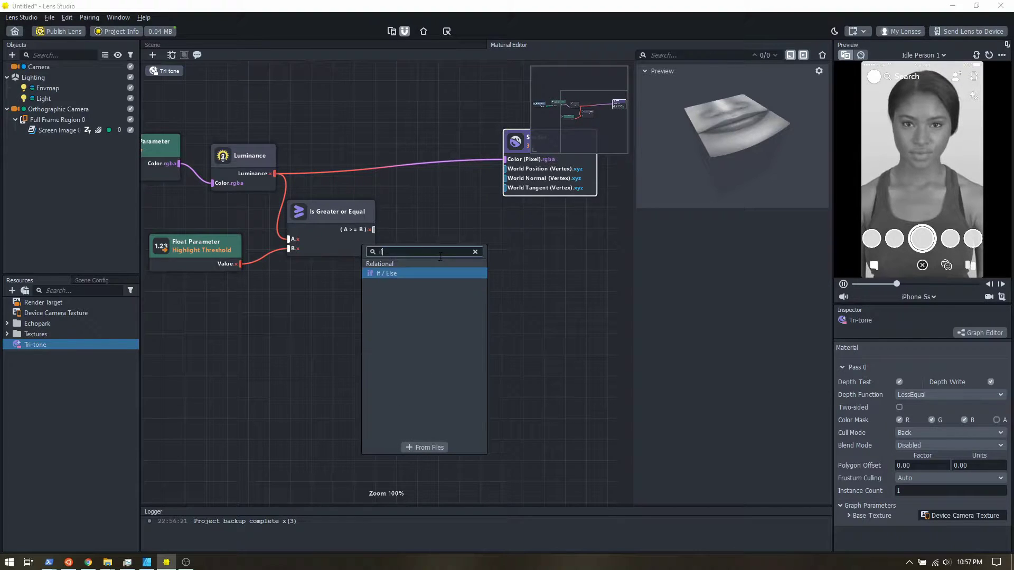
pyautogui.press('Return')
pyautogui.moveTo(374, 229); pyautogui.dragTo(422, 277)
pyautogui.moveTo(452, 242); pyautogui.dragTo(433, 211)
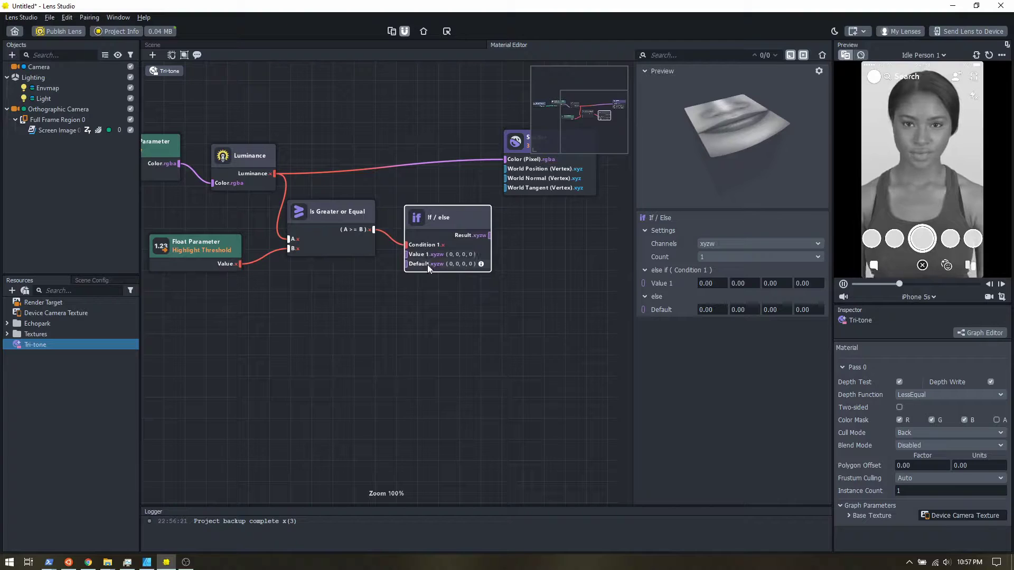
# Add a Color Parameter node below Is Greater or Equal and title it Highlight
pyautogui.rightClick(351, 298)
pyautogui.click(359, 307)
pyautogui.write('color')
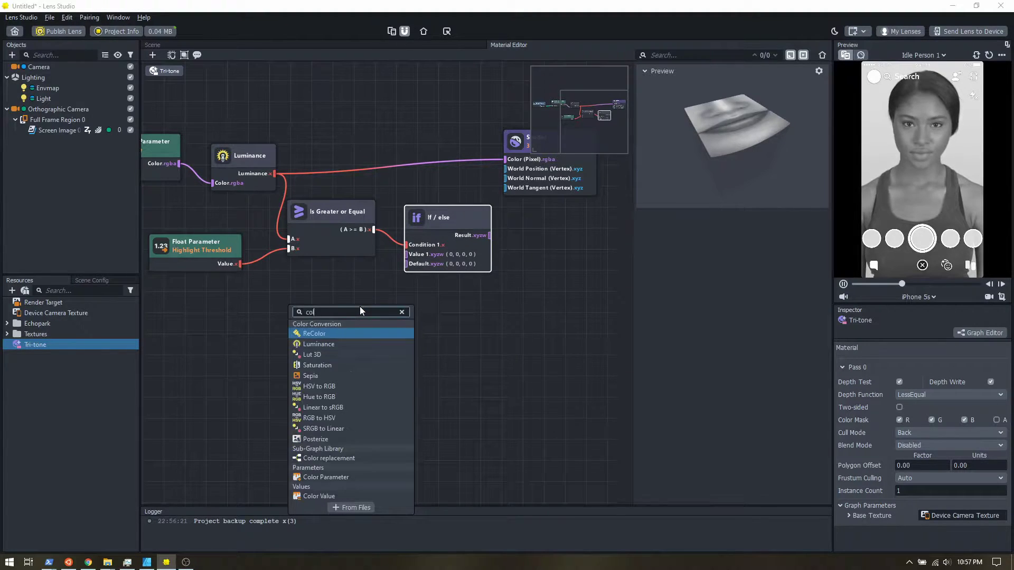
pyautogui.click(344, 479)
pyautogui.moveTo(408, 316); pyautogui.dragTo(340, 298)
pyautogui.click(745, 245)
pyautogui.hotkey('ctrl', 'a')
pyautogui.write('High')
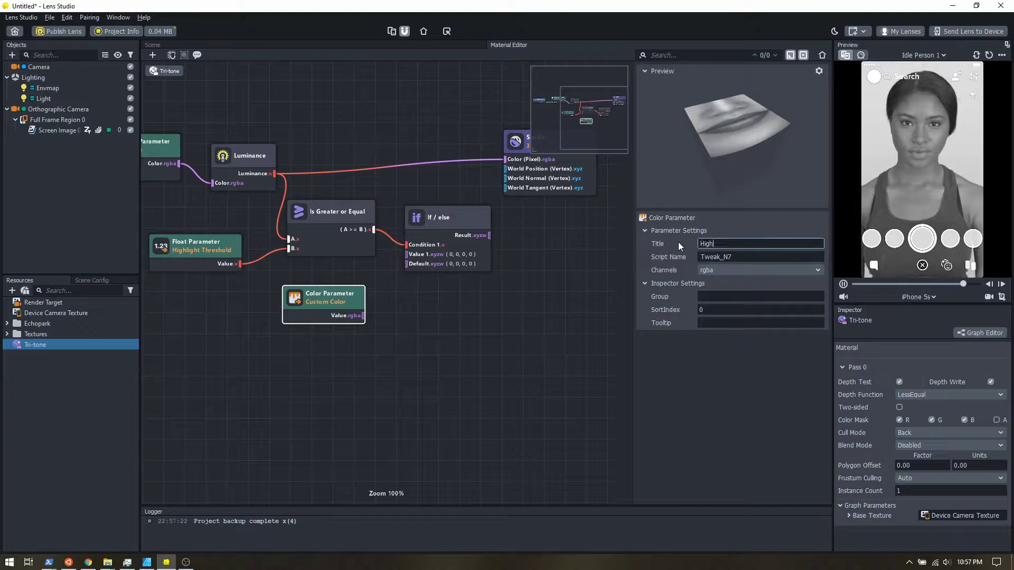
pyautogui.write('light')
pyautogui.press('Return')
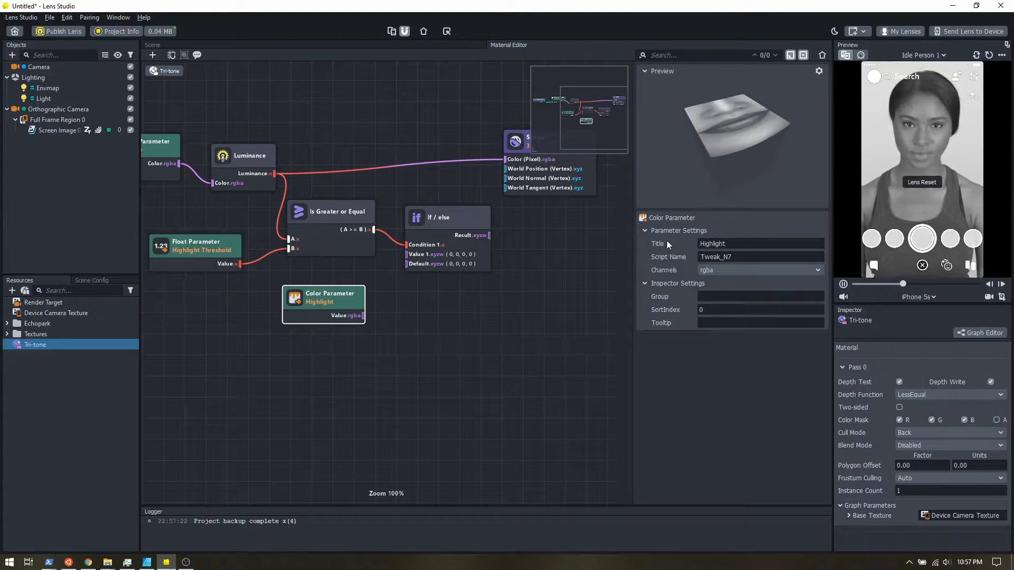
# Connect the Highlight color to If / Else's Value 1 and the If / Else Result to the Shader's Color (Pixel) input
pyautogui.moveTo(364, 315); pyautogui.dragTo(401, 254)
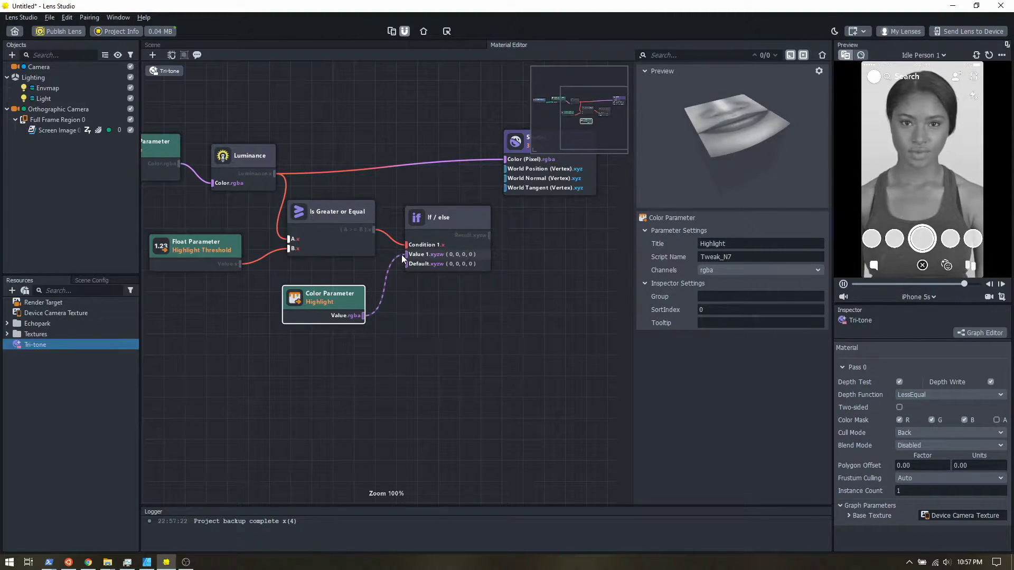
pyautogui.moveTo(489, 235); pyautogui.dragTo(542, 168)
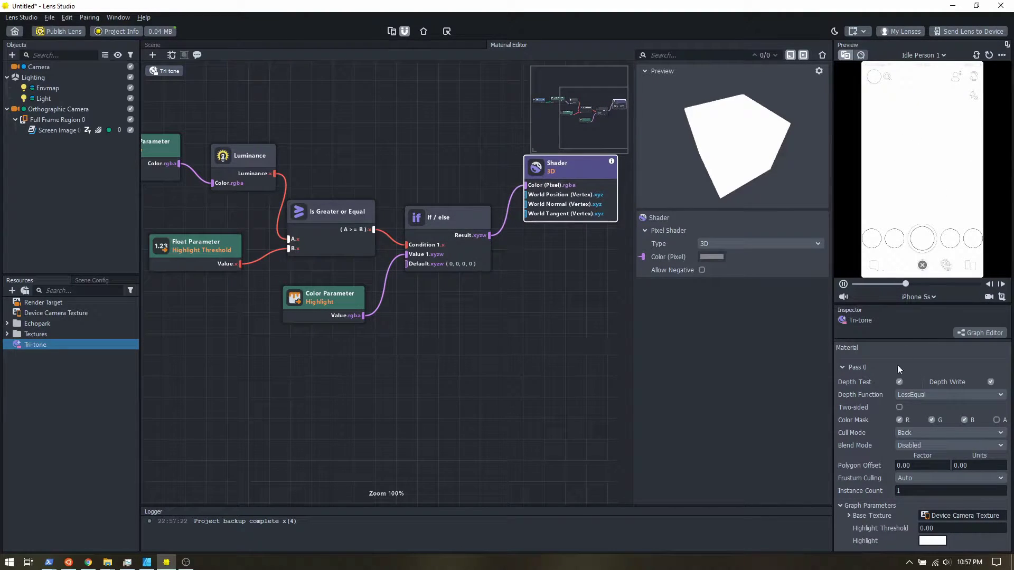
# Set the Tri-tone material's Highlight Threshold graph parameter to 0.50
pyautogui.scroll(-1, 870, 468)
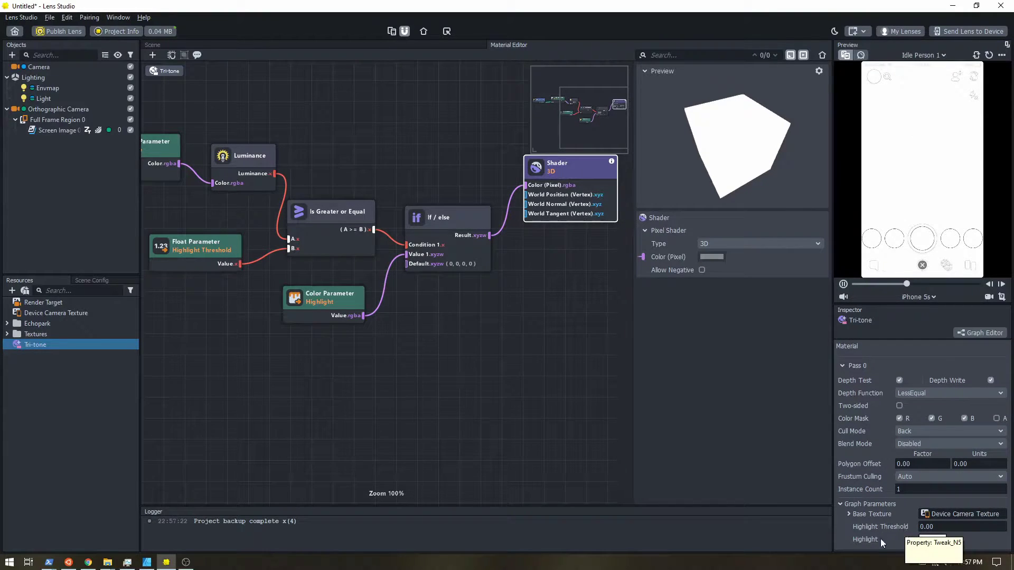
pyautogui.click(928, 526)
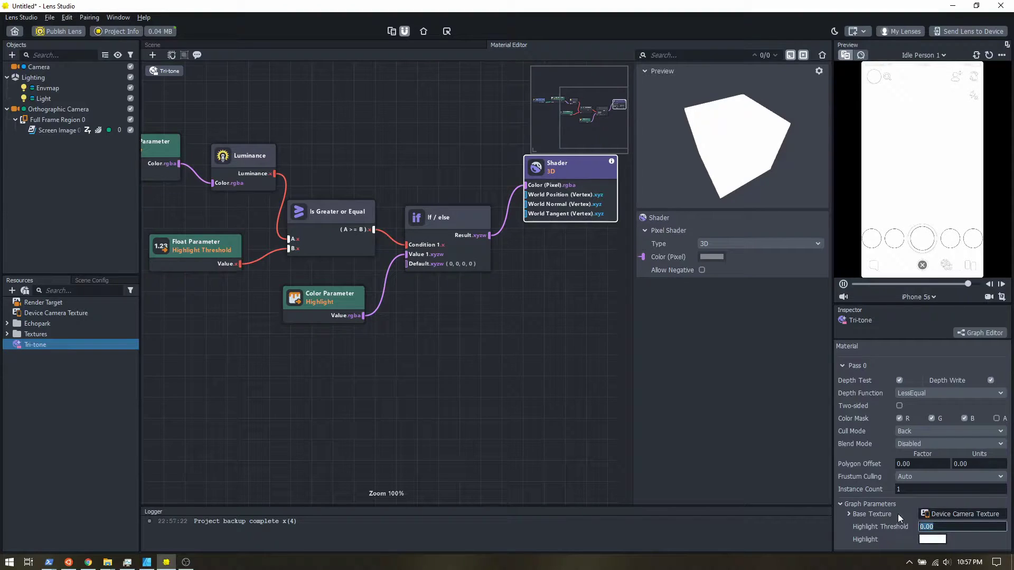
pyautogui.write('0.')
pyautogui.press('Return')
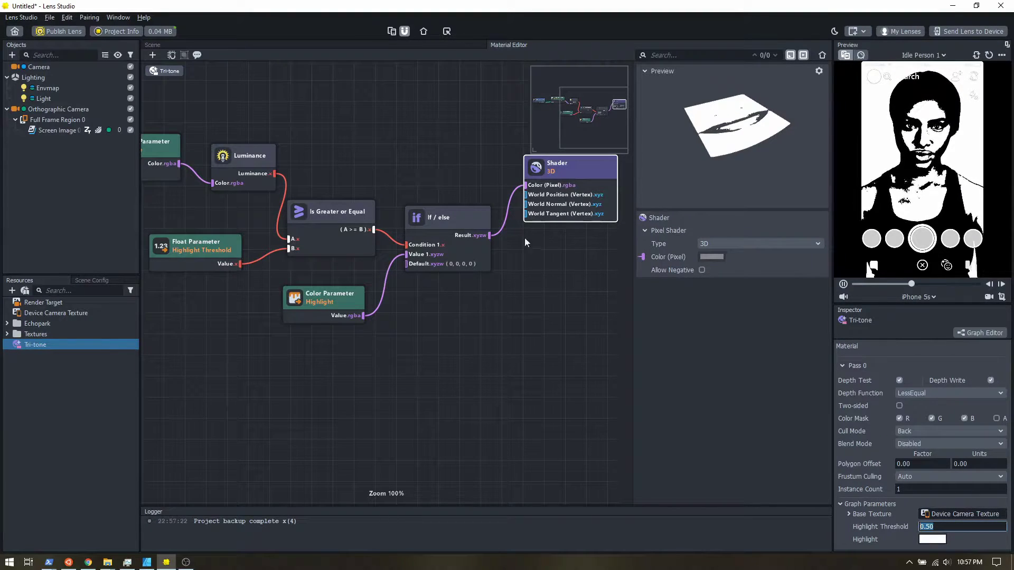
# Move the Highlight color node up so it sits just beneath the Is Greater or Equal node
pyautogui.click(451, 217)
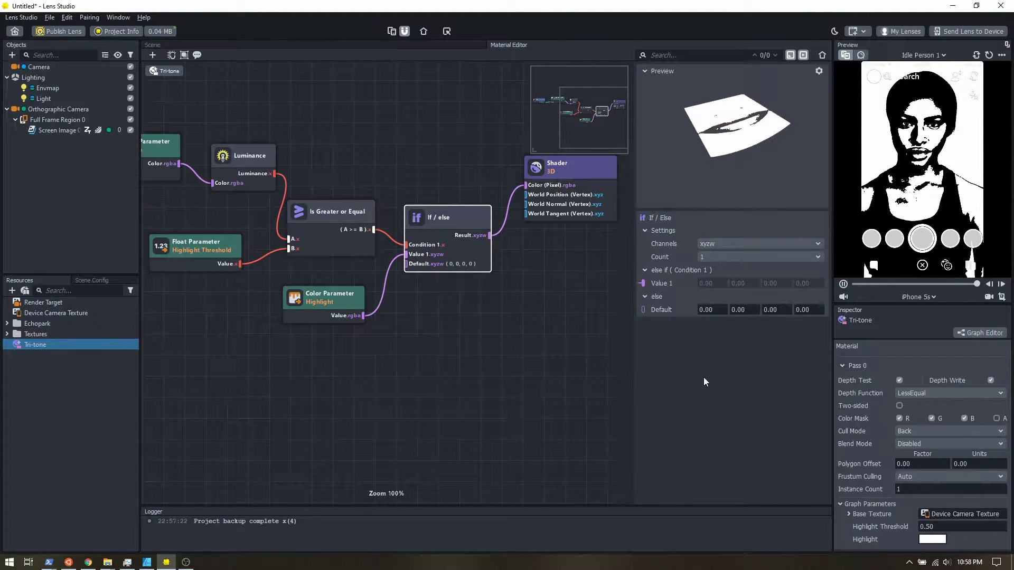
pyautogui.moveTo(326, 300); pyautogui.dragTo(326, 288)
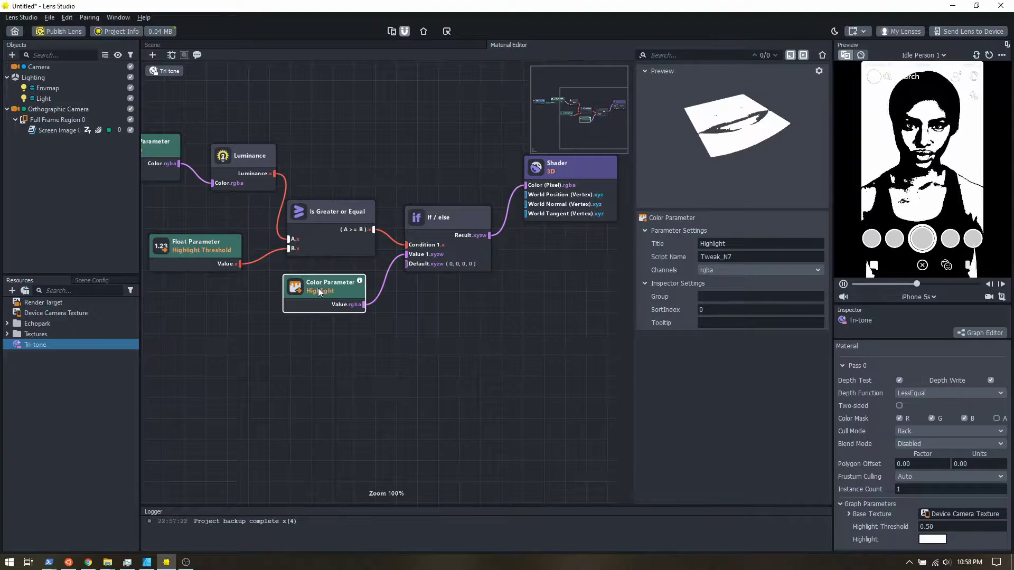
pyautogui.moveTo(321, 285); pyautogui.dragTo(312, 278)
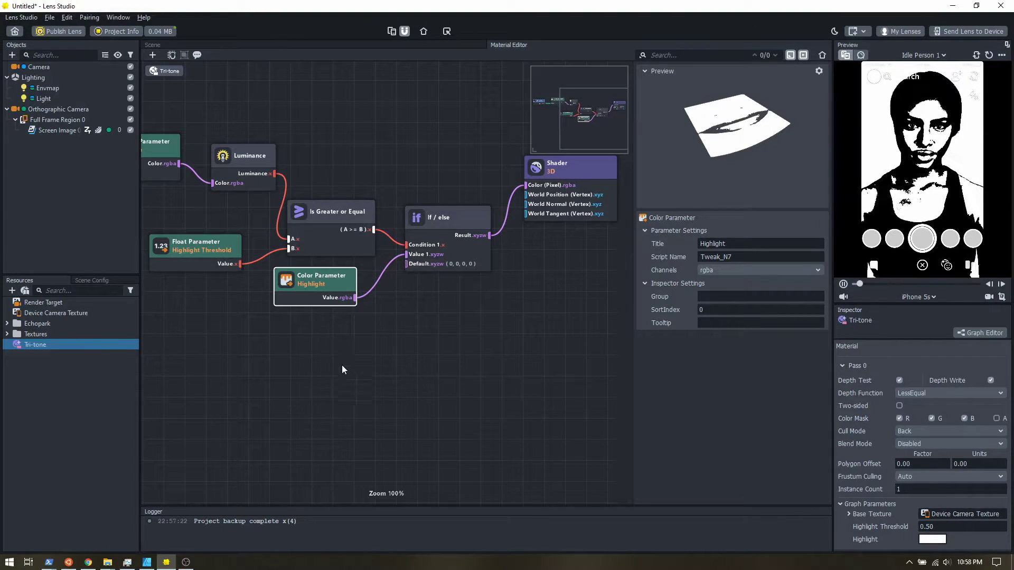
# Duplicate the Highlight Threshold float node, place the copy below the original, and title it Midtone Threshold
pyautogui.moveTo(355, 385); pyautogui.dragTo(401, 322, button='middle')
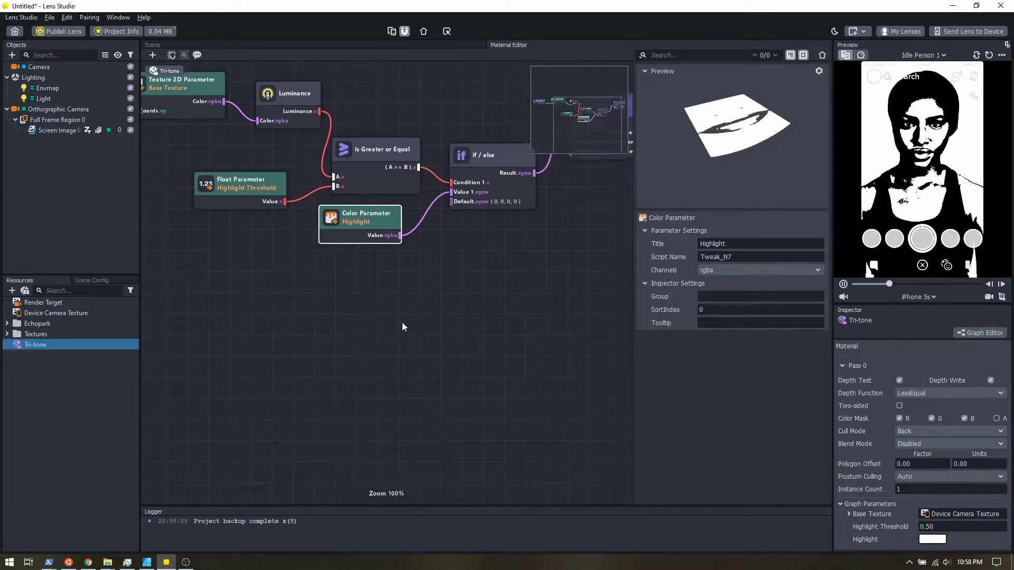
pyautogui.click(240, 180)
pyautogui.hotkey('ctrl', 'd')
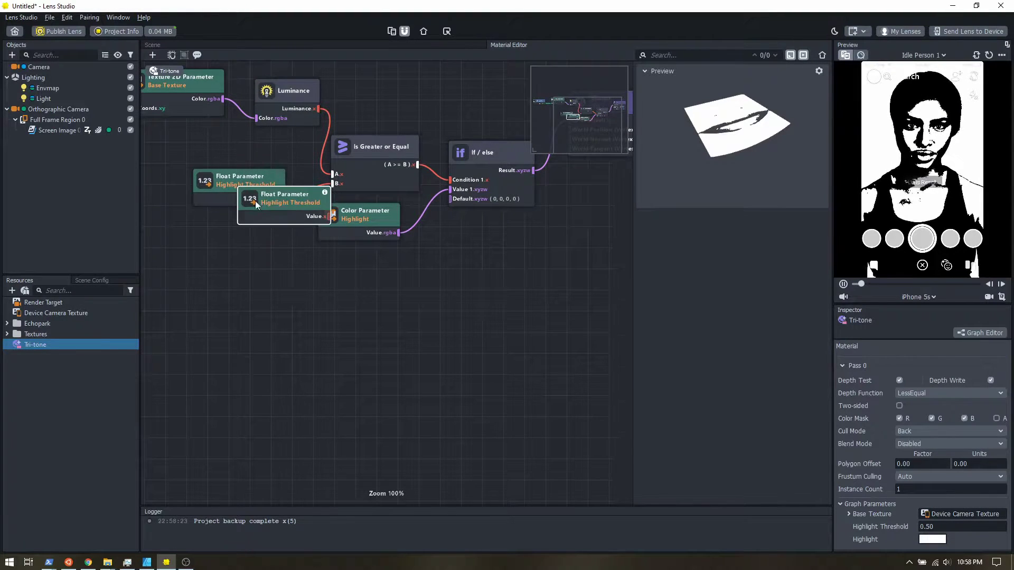
pyautogui.moveTo(261, 220); pyautogui.dragTo(212, 326)
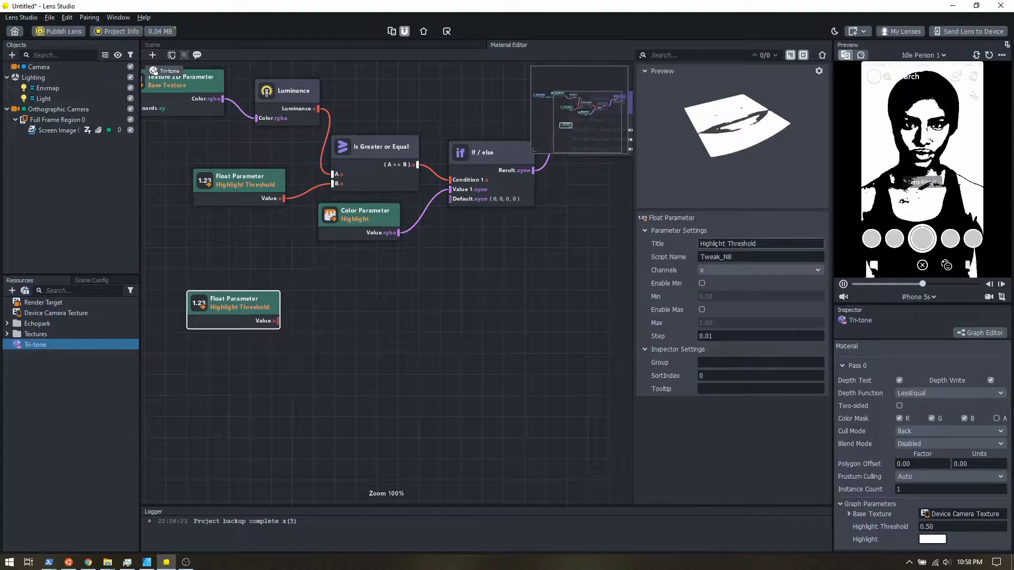
pyautogui.doubleClick(713, 244)
pyautogui.write('Midtone')
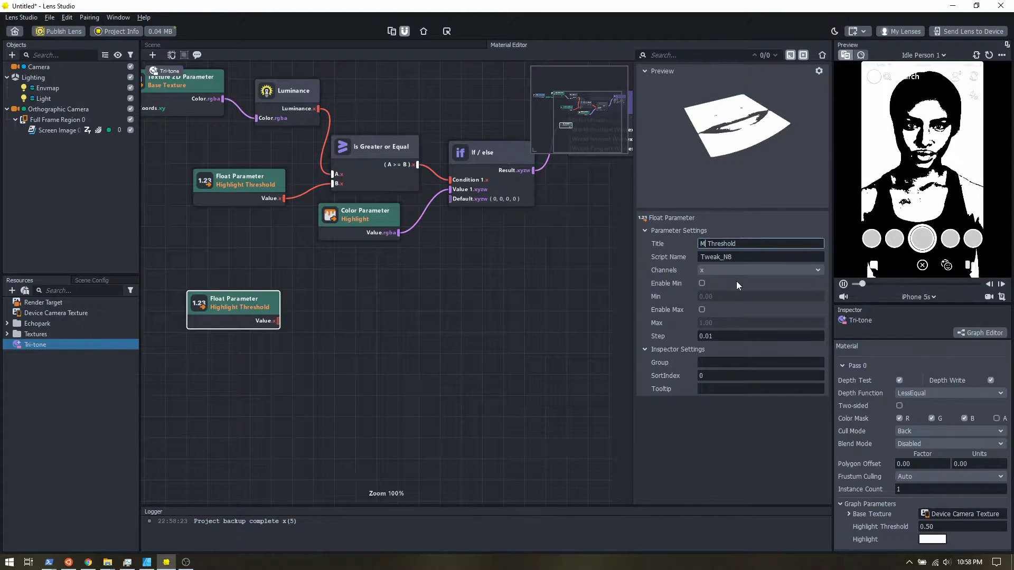
pyautogui.click(520, 298)
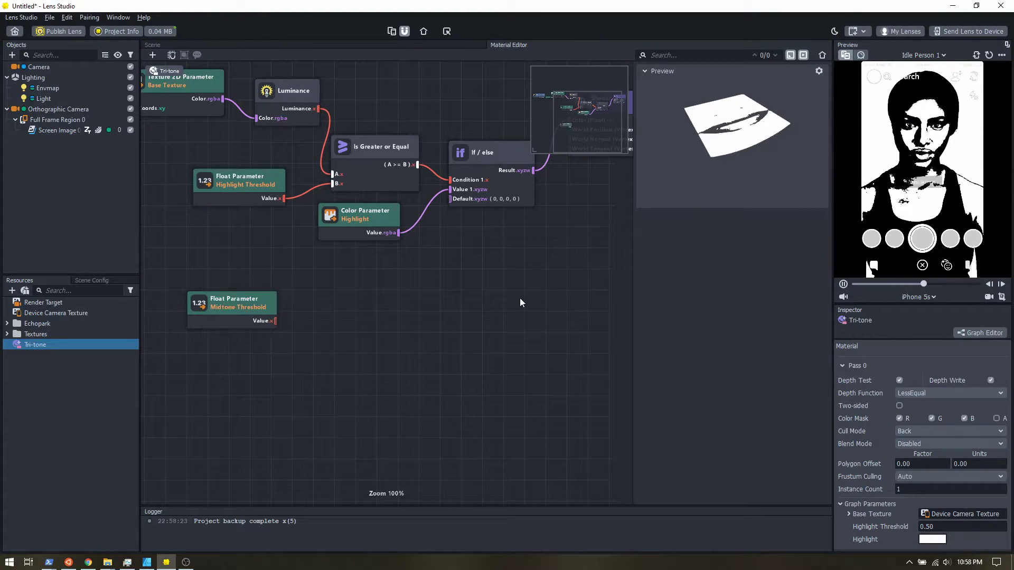
pyautogui.click(239, 302)
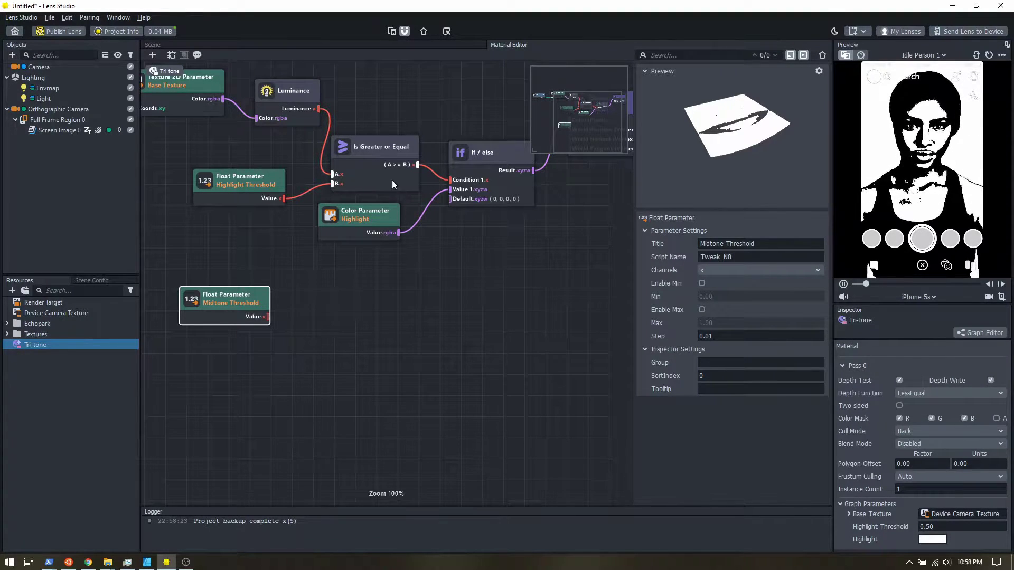
# Duplicate the Is Greater or Equal node and place the copy below and beside the Midtone Threshold node
pyautogui.click(364, 150)
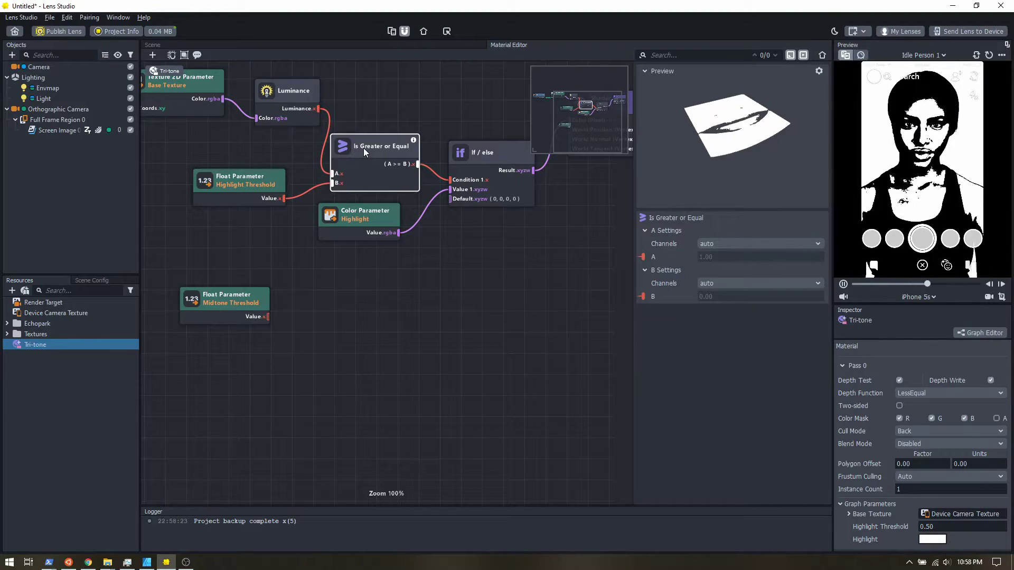
pyautogui.hotkey('ctrl', 'd')
pyautogui.moveTo(405, 165); pyautogui.dragTo(348, 350)
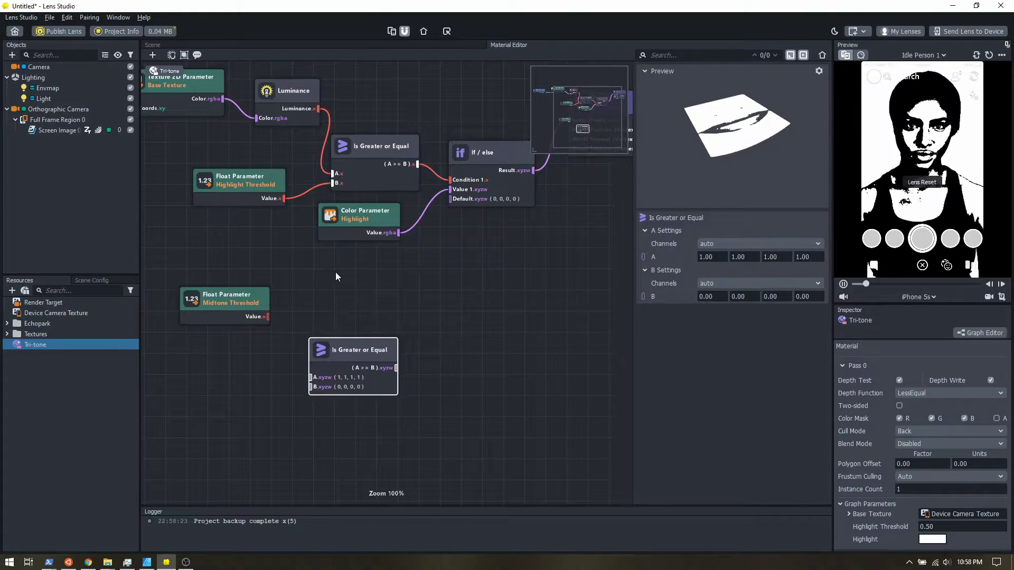
# Add an Is Less node to the graph and place it above the lower Is Greater or Equal node, beside Midtone Threshold
pyautogui.rightClick(335, 271)
pyautogui.click(343, 278)
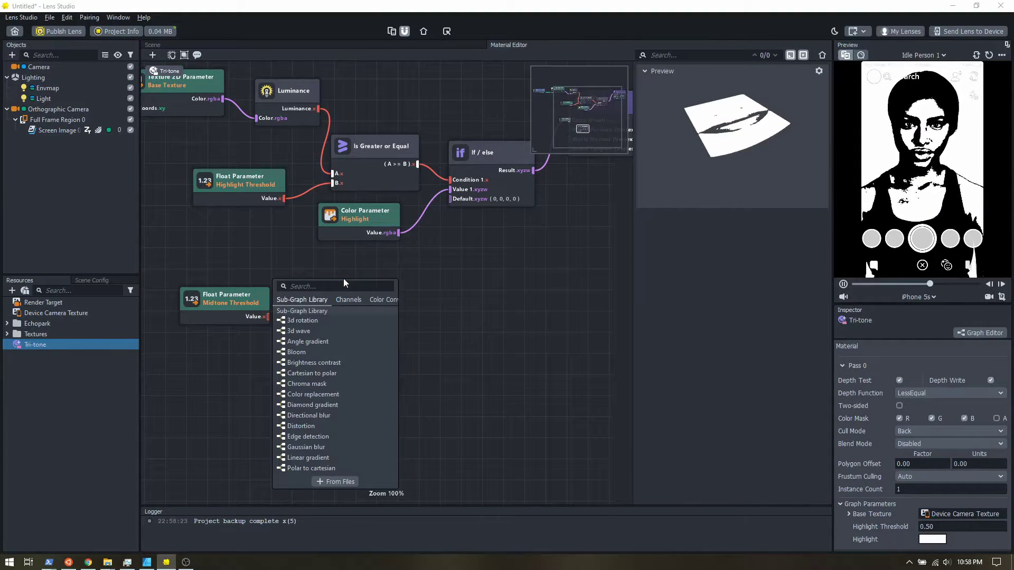
pyautogui.write('less')
pyautogui.press('Return')
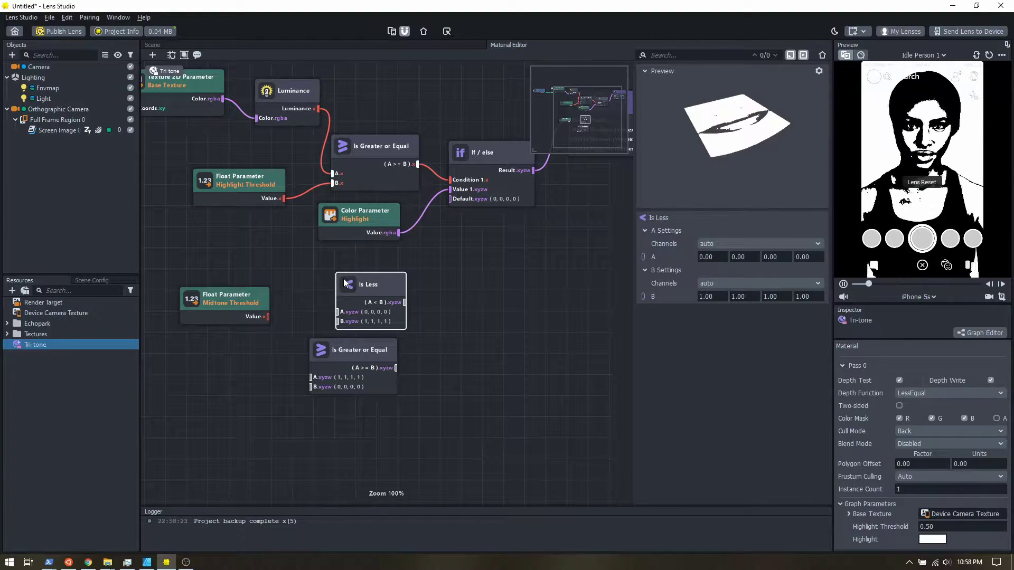
pyautogui.moveTo(353, 282); pyautogui.dragTo(339, 273)
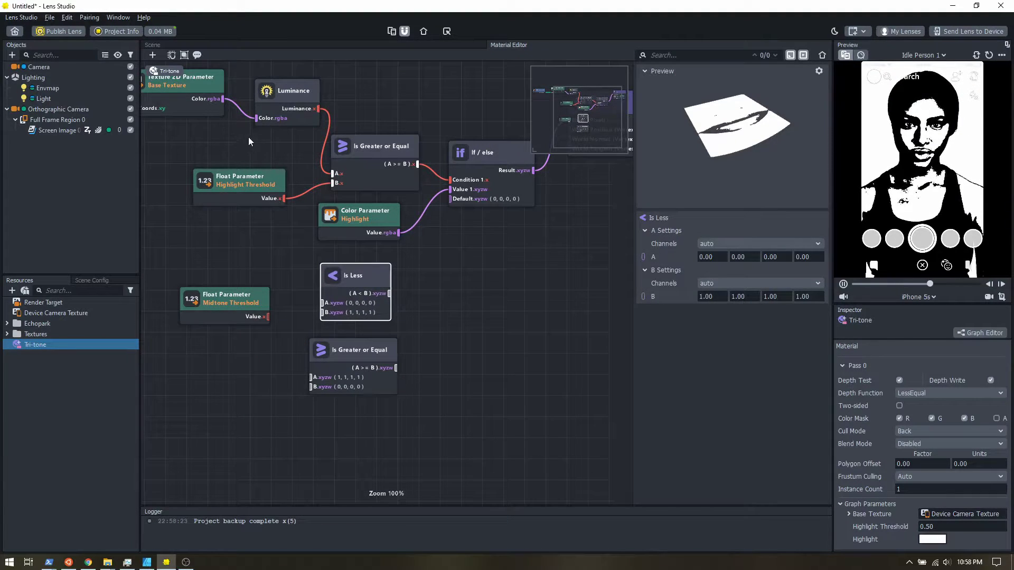
# Connect the Luminance output to input A of both the Is Less node and the lower Is Greater or Equal node
pyautogui.moveTo(318, 109); pyautogui.dragTo(314, 304)
pyautogui.moveTo(355, 275); pyautogui.dragTo(385, 280)
pyautogui.moveTo(288, 94); pyautogui.dragTo(352, 308)
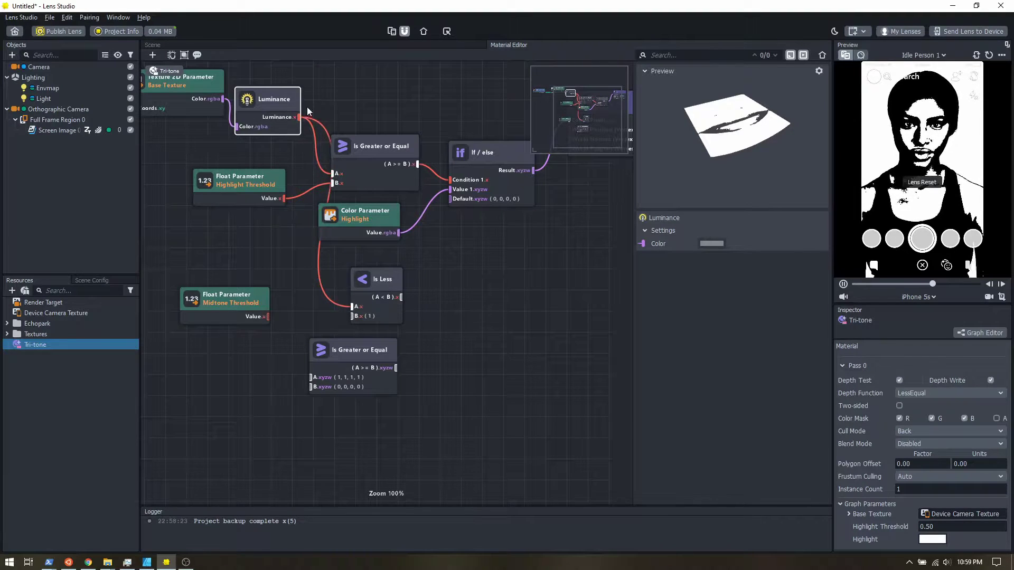
pyautogui.moveTo(299, 117); pyautogui.dragTo(310, 377)
# Connect Highlight Threshold to input B of Is Less and Midtone Threshold to input B of the lower Is Greater or Equal
pyautogui.moveTo(239, 180); pyautogui.dragTo(335, 319)
pyautogui.moveTo(259, 219); pyautogui.dragTo(350, 318)
pyautogui.moveTo(227, 316); pyautogui.dragTo(308, 391)
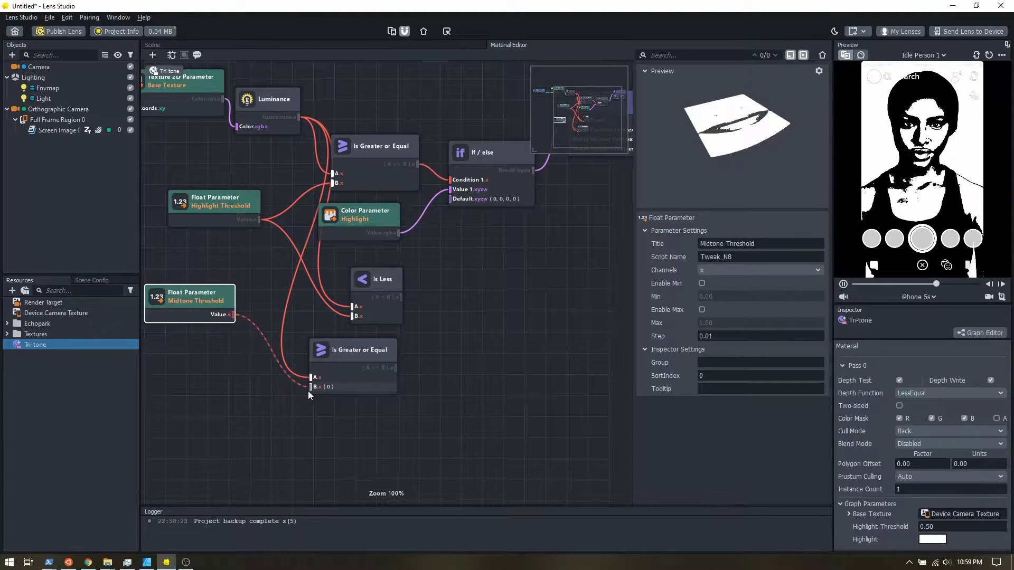
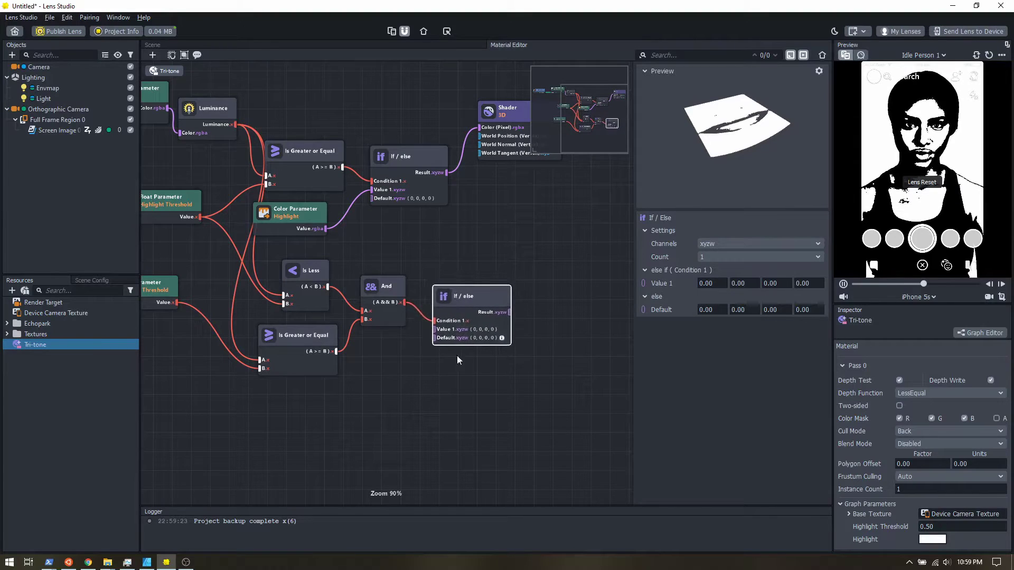
# Duplicate the Highlight color parameter, title the copy Midtone, and connect it to Value 1 of the lower If / else node
pyautogui.moveTo(421, 367); pyautogui.dragTo(441, 312, button='middle')
pyautogui.moveTo(302, 139); pyautogui.dragTo(416, 315)
pyautogui.hotkey('ctrl', 'c')
pyautogui.hotkey('ctrl', 'v')
pyautogui.moveTo(448, 253); pyautogui.dragTo(449, 250)
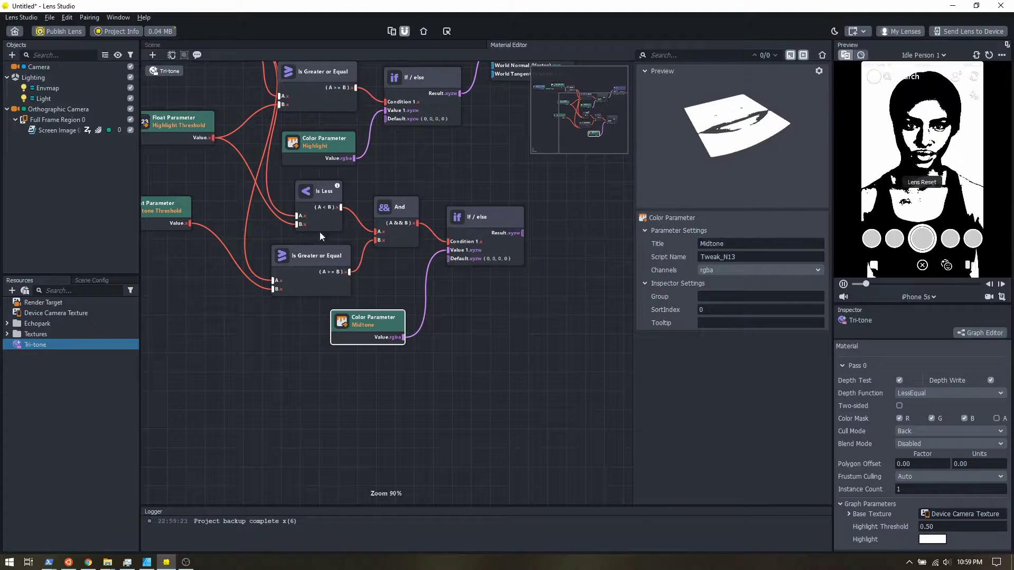
# Duplicate the Midtone color parameter below it, title the copy Shadow, and connect it to Default of the lower If / else node
pyautogui.hotkey('ctrl', 'c')
pyautogui.hotkey('ctrl', 'v')
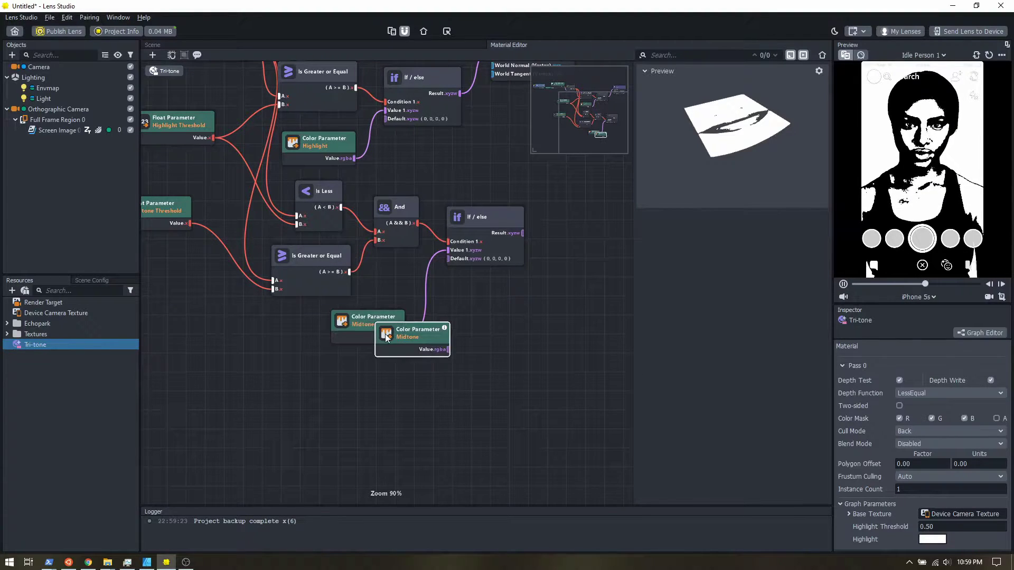
pyautogui.moveTo(385, 334); pyautogui.dragTo(374, 370)
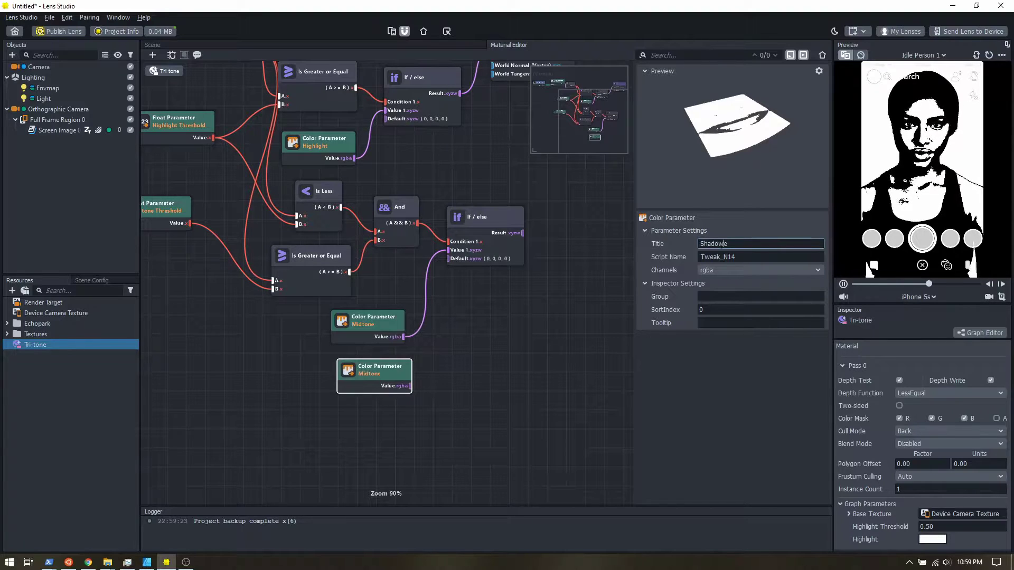
pyautogui.click(444, 371)
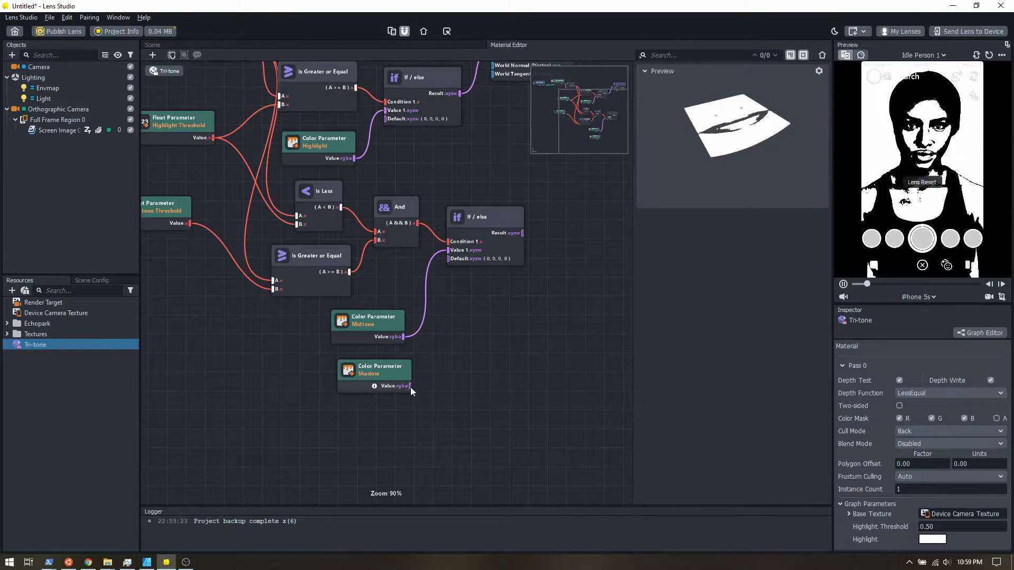
pyautogui.moveTo(410, 386); pyautogui.dragTo(451, 261)
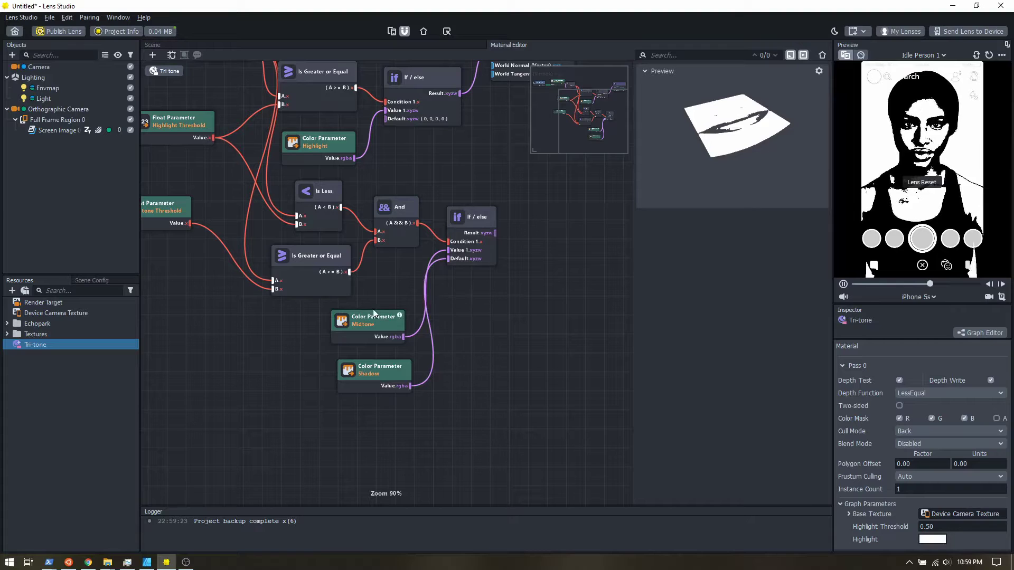
pyautogui.click(373, 316)
# Move the Shader and upper If / else nodes further right and connect the lower If / else result to the upper one's Default input
pyautogui.moveTo(540, 277); pyautogui.dragTo(406, 370, button='middle')
pyautogui.moveTo(408, 145); pyautogui.dragTo(539, 173)
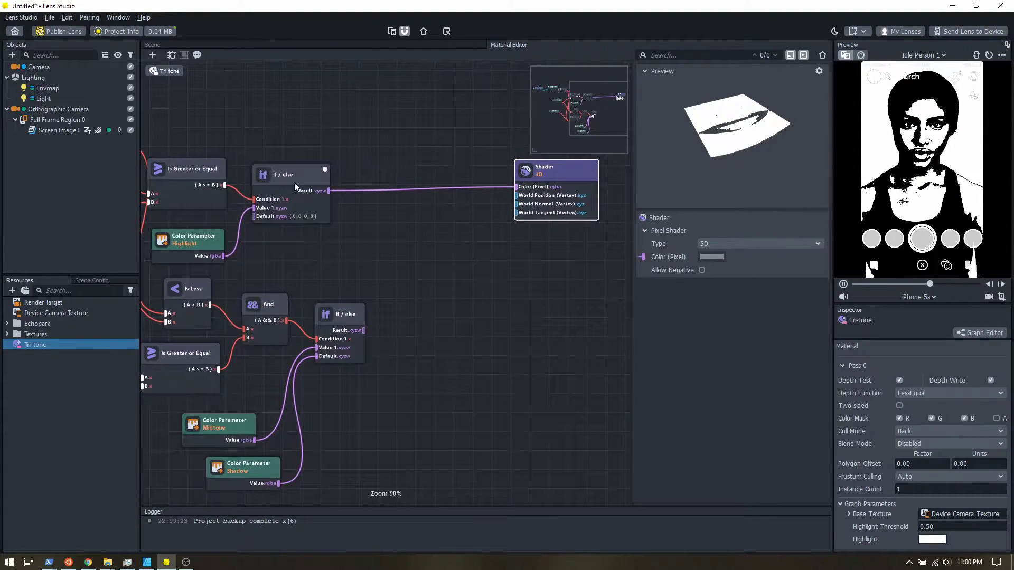
pyautogui.moveTo(294, 182); pyautogui.dragTo(429, 181)
pyautogui.scroll(2, 405, 181)
pyautogui.scroll(1, 404, 182)
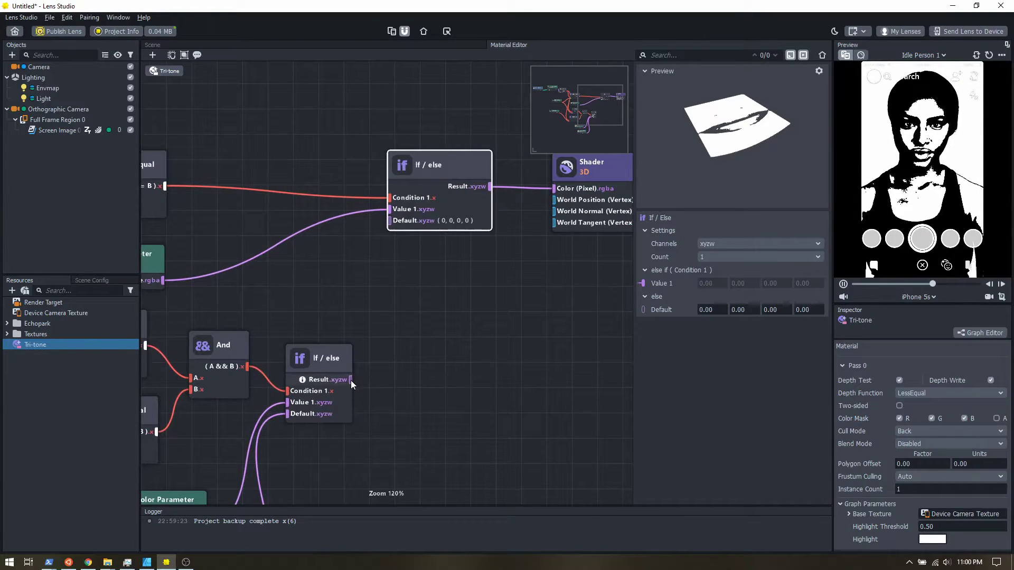
pyautogui.moveTo(351, 380); pyautogui.dragTo(389, 220)
# Tidy the graph by nudging the Highlight and Midtone color nodes up and moving the Shader node closer to the upper If / else
pyautogui.moveTo(289, 303); pyautogui.dragTo(515, 292, button='middle')
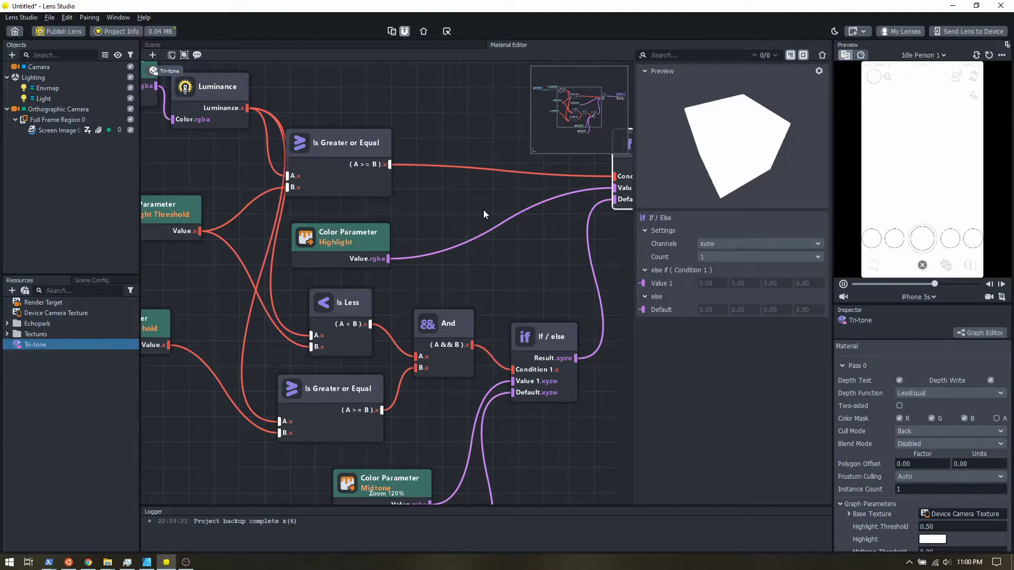
pyautogui.moveTo(483, 210); pyautogui.dragTo(397, 226, button='middle')
pyautogui.click(275, 242)
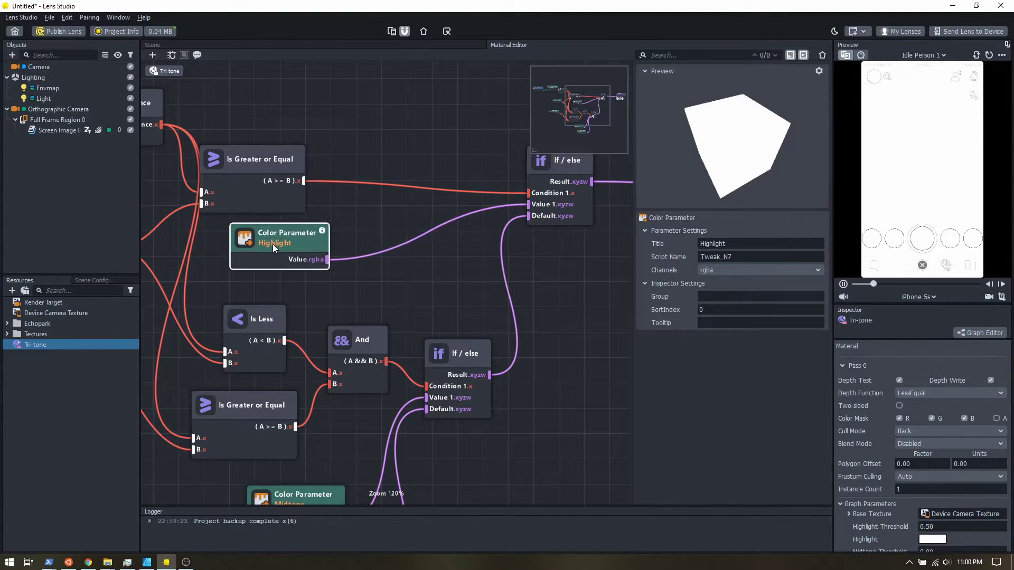
pyautogui.moveTo(379, 286); pyautogui.dragTo(312, 188, button='middle')
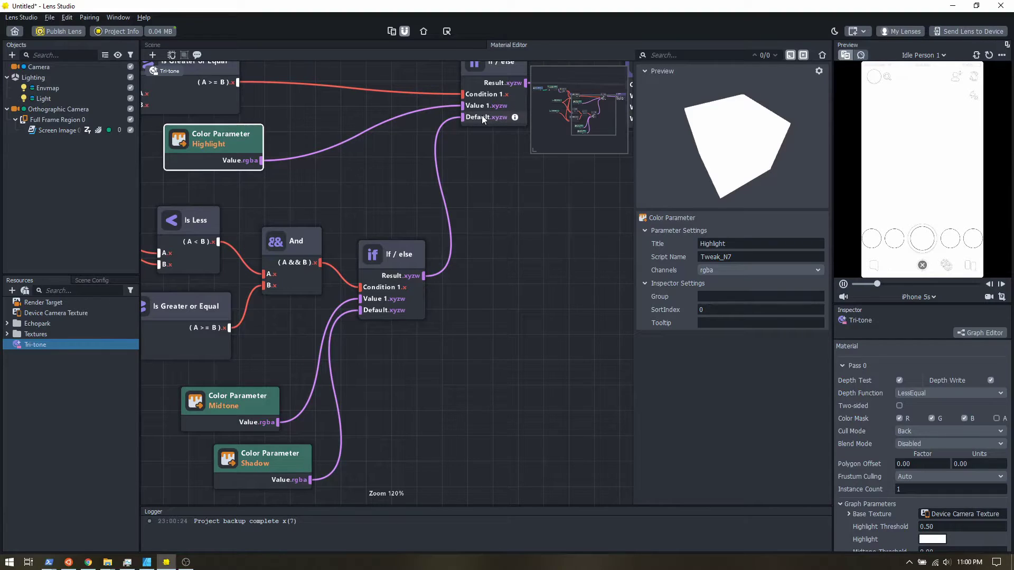
pyautogui.moveTo(333, 217); pyautogui.dragTo(391, 180, button='middle')
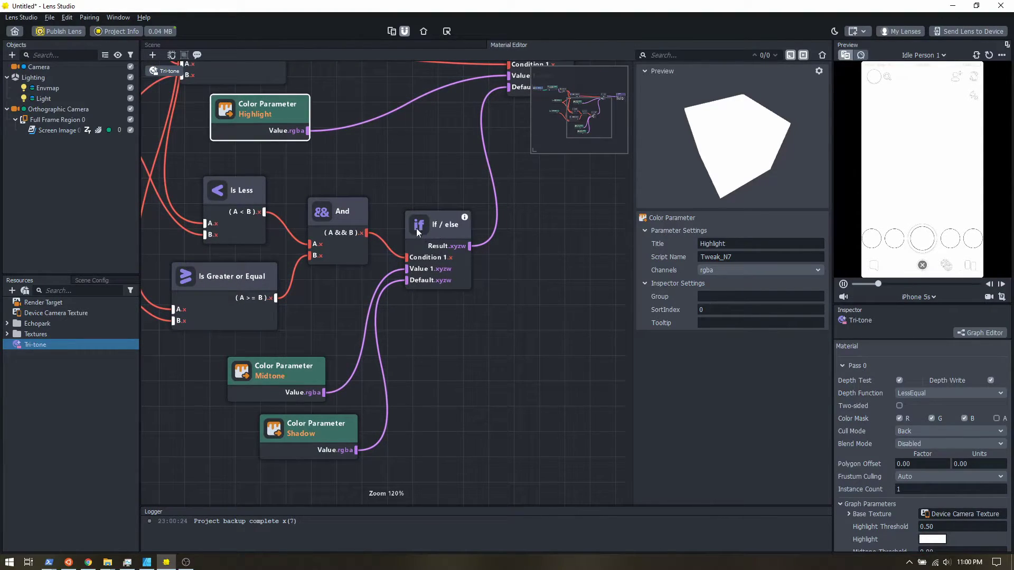
pyautogui.moveTo(404, 203); pyautogui.dragTo(507, 181, button='middle')
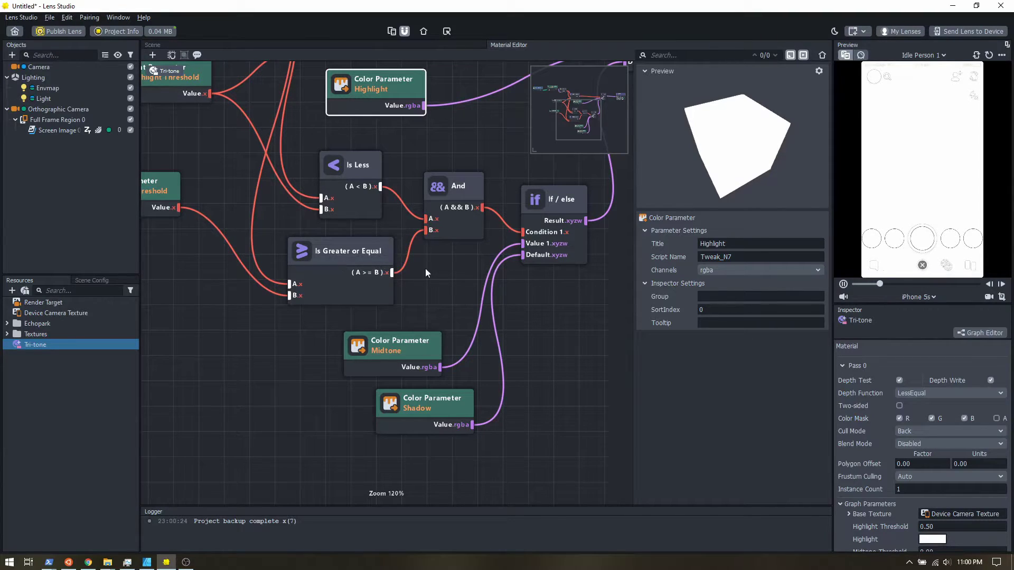
pyautogui.moveTo(382, 344); pyautogui.dragTo(391, 324)
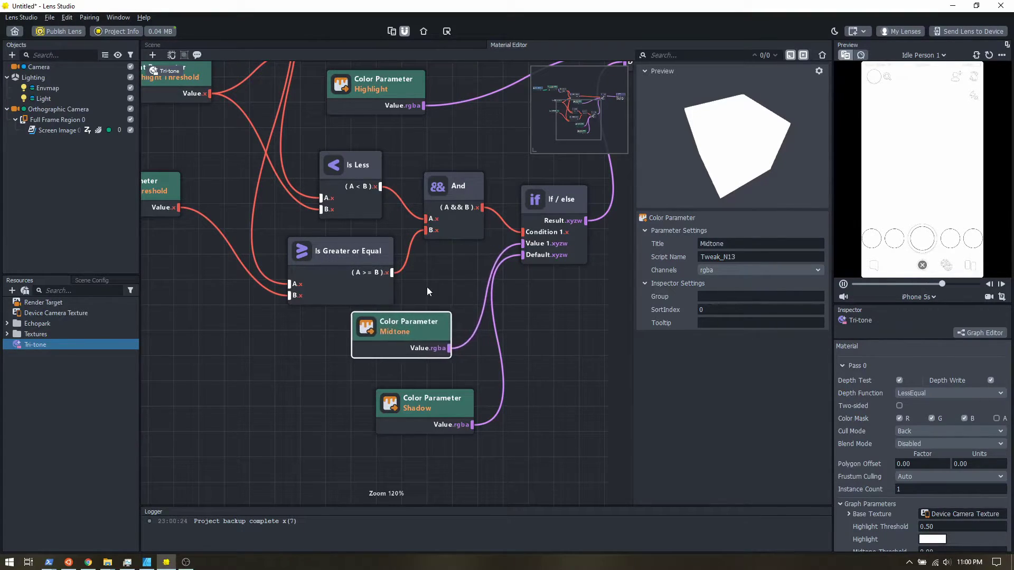
pyautogui.moveTo(568, 292); pyautogui.dragTo(281, 428, button='middle')
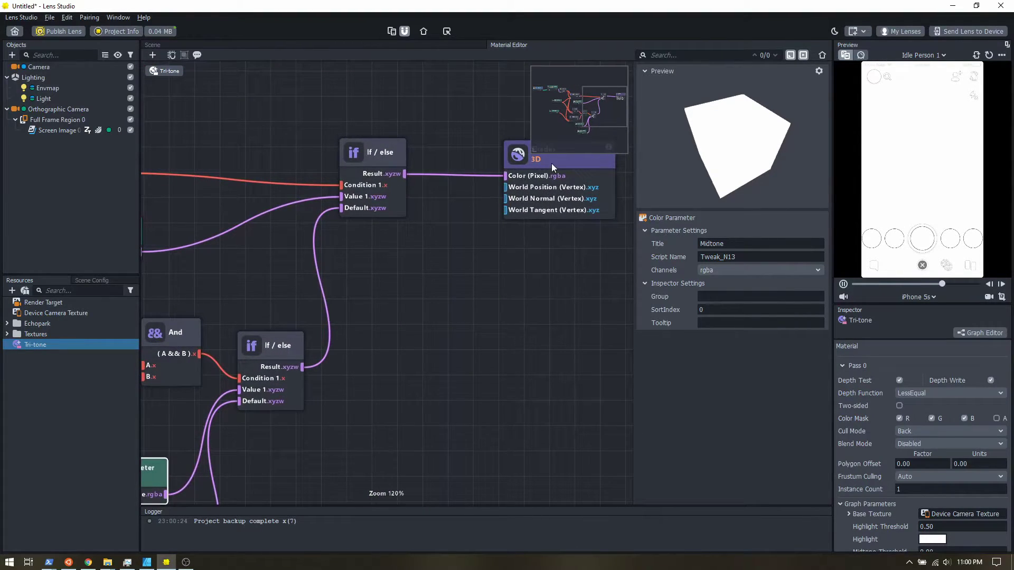
pyautogui.moveTo(551, 163); pyautogui.dragTo(519, 176)
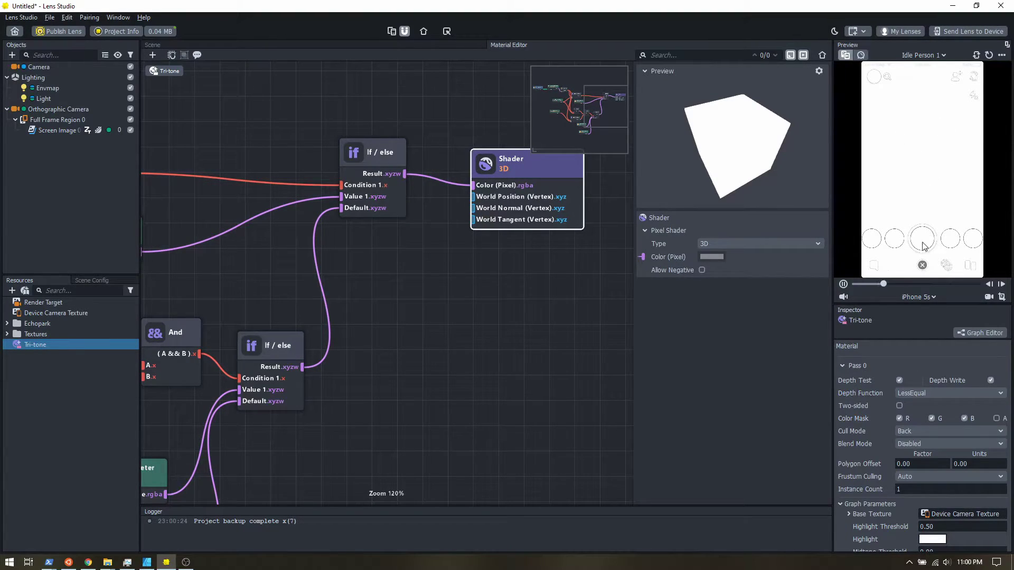
# Set the Tri-tone material's Midtone color to dark gray, #5e5e5e
pyautogui.scroll(-3, 885, 499)
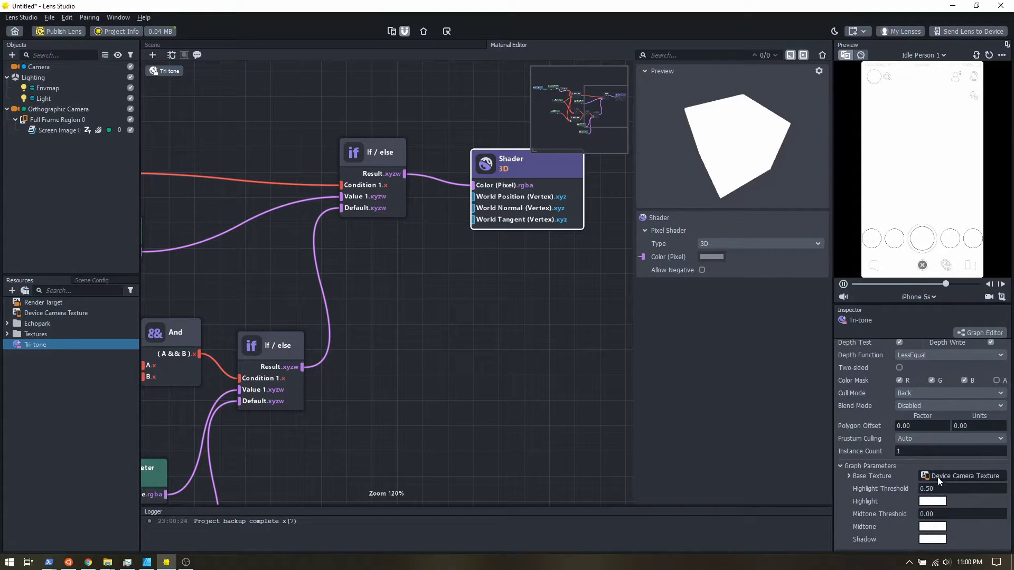
pyautogui.click(932, 527)
pyautogui.click(628, 249)
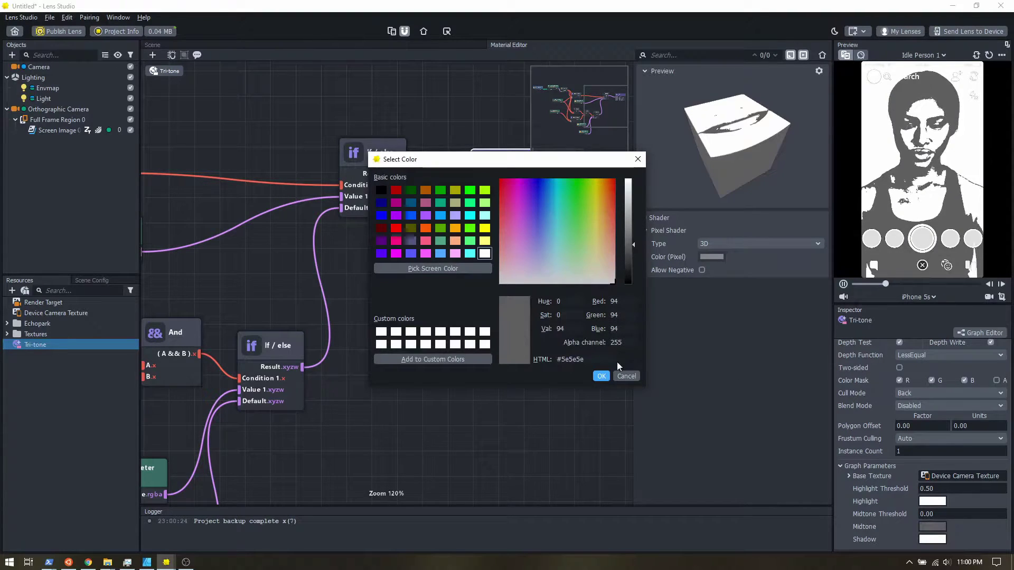
pyautogui.click(601, 375)
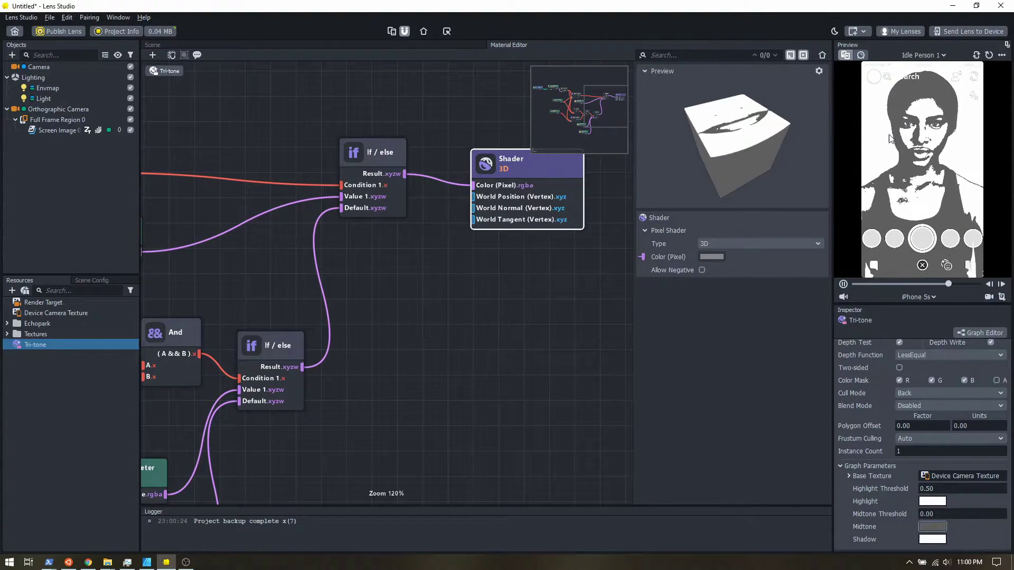
# Set the Tri-tone material's Shadow color to black, #000000
pyautogui.click(931, 539)
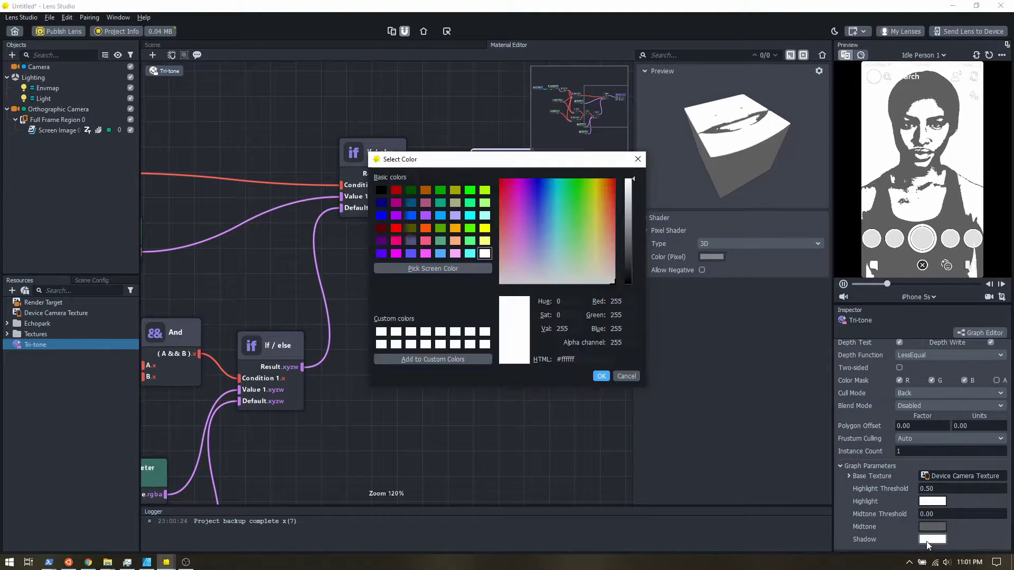
pyautogui.moveTo(628, 261); pyautogui.dragTo(621, 347)
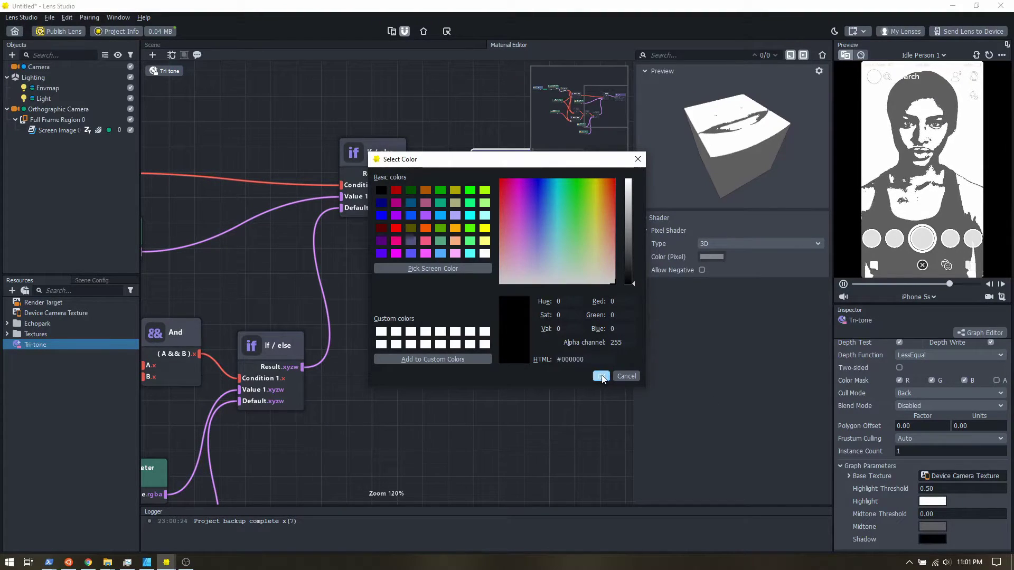
pyautogui.click(602, 375)
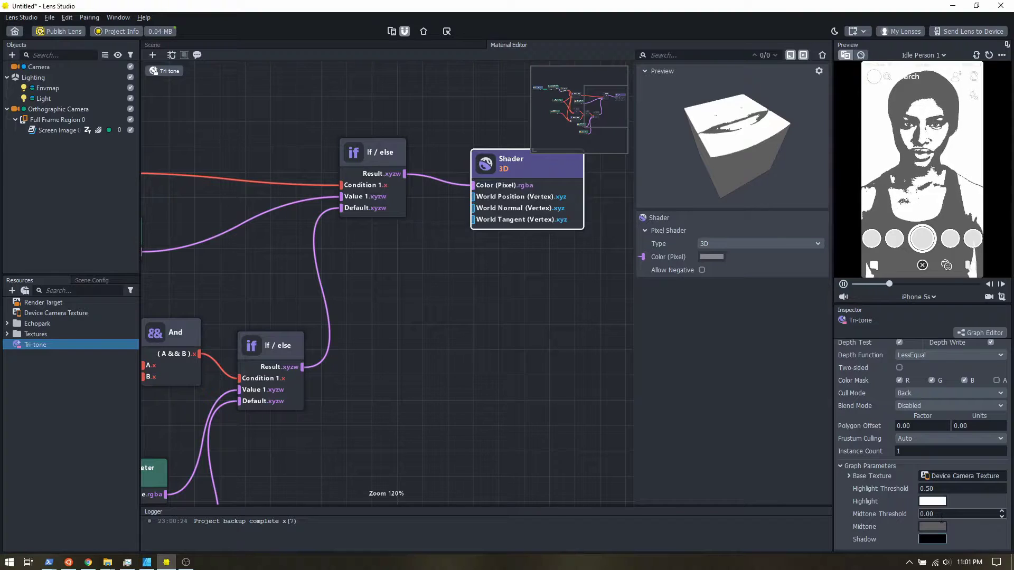
# Set the Tri-tone material's Midtone Threshold graph parameter to 0.3
pyautogui.click(888, 508)
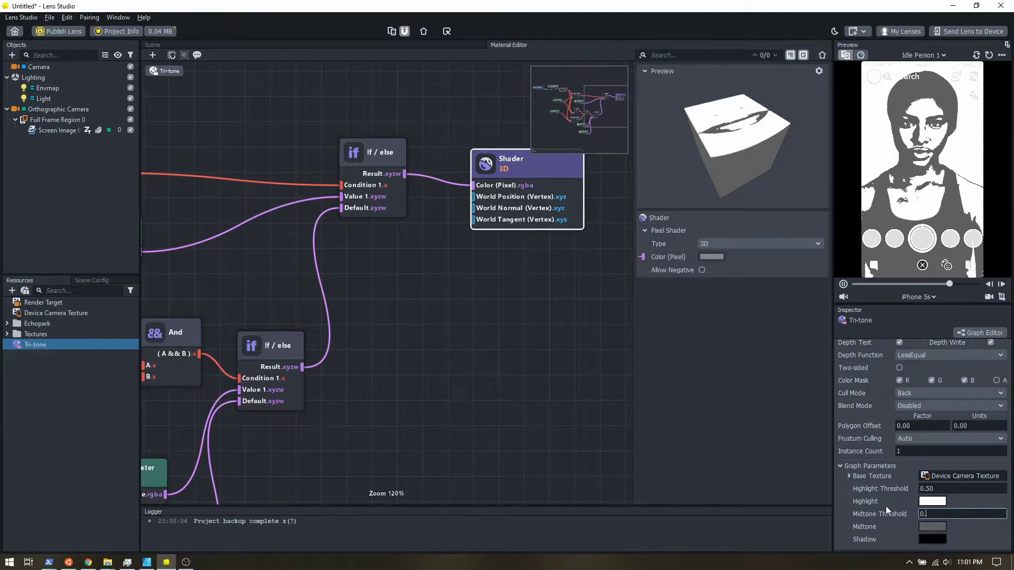
pyautogui.write('0.3')
pyautogui.press('Return')
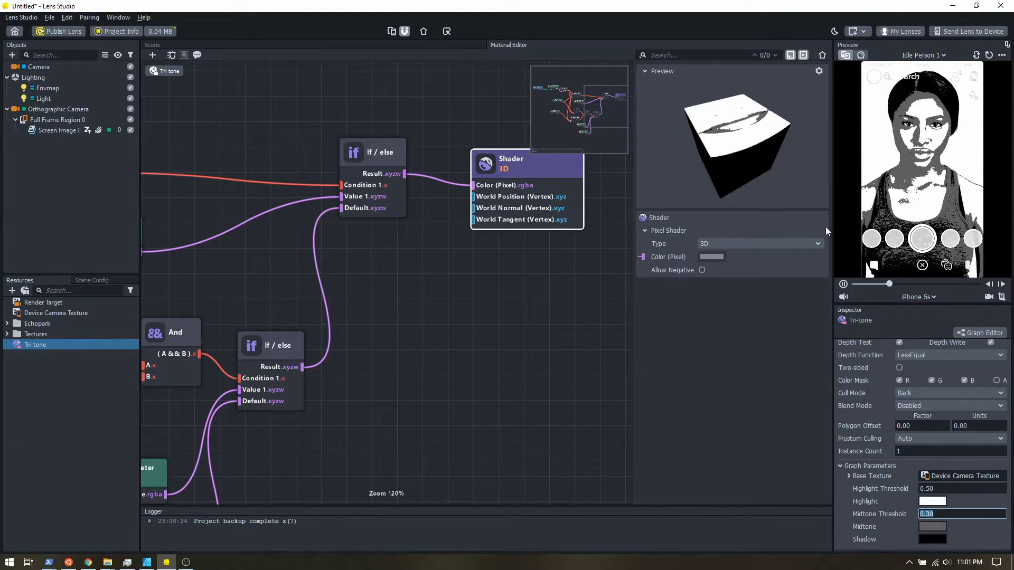
# Enlarge the lens Preview and dock the Inspector in its own narrower column between the Material Editor and the Preview
pyautogui.moveTo(831, 226); pyautogui.dragTo(744, 227)
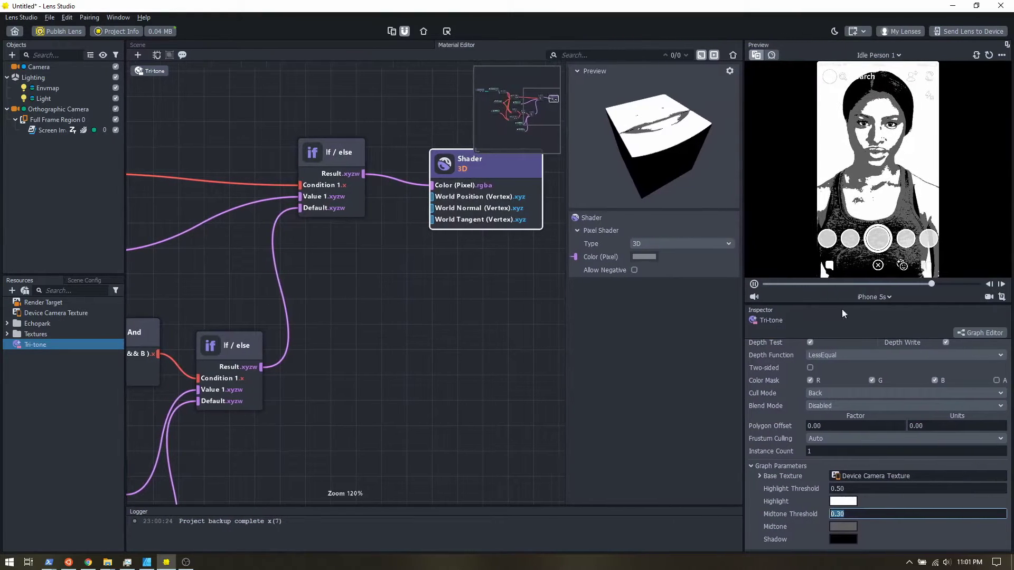
pyautogui.moveTo(849, 303); pyautogui.dragTo(853, 440)
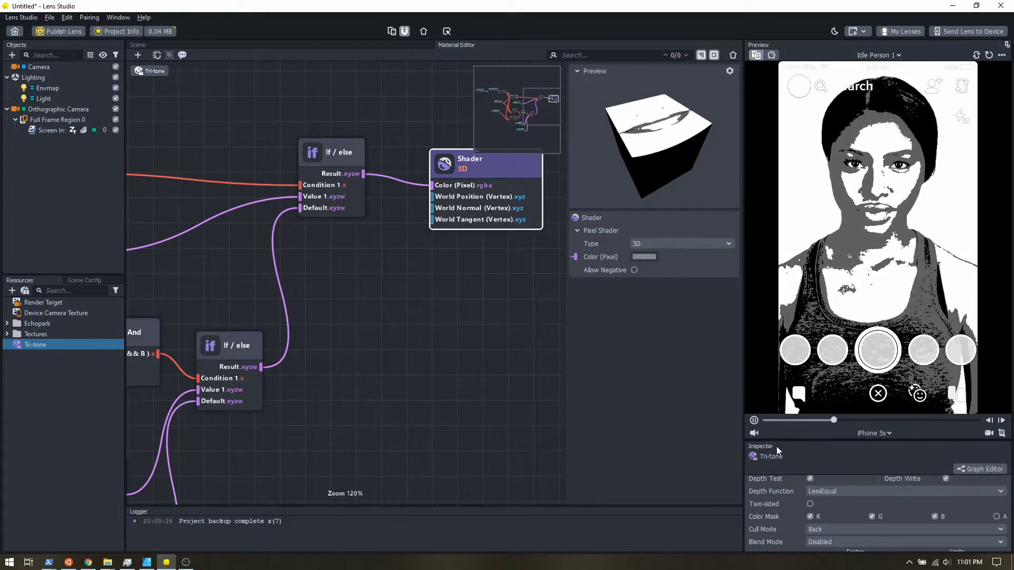
pyautogui.moveTo(784, 441); pyautogui.dragTo(736, 182)
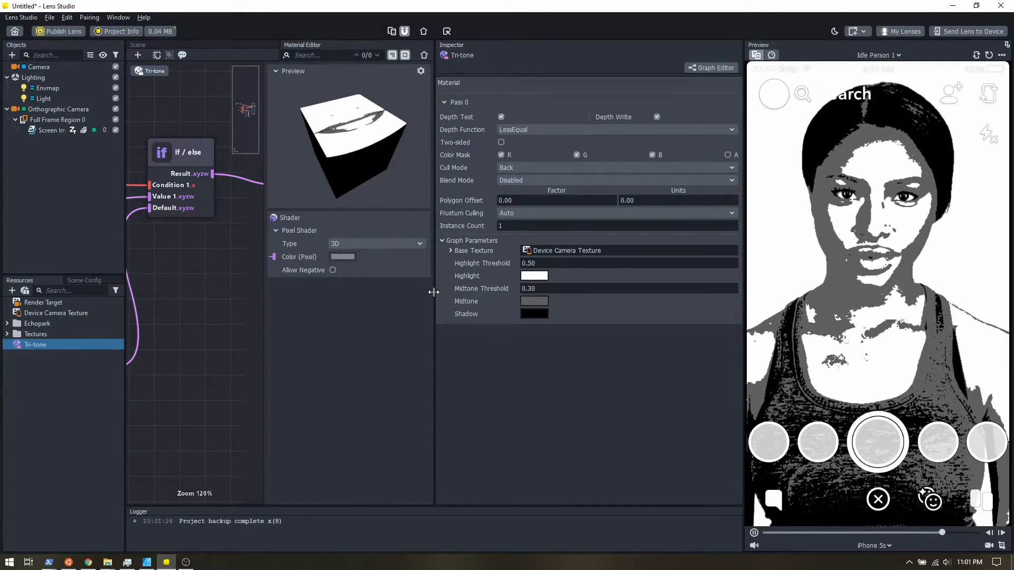
pyautogui.moveTo(435, 292); pyautogui.dragTo(548, 289)
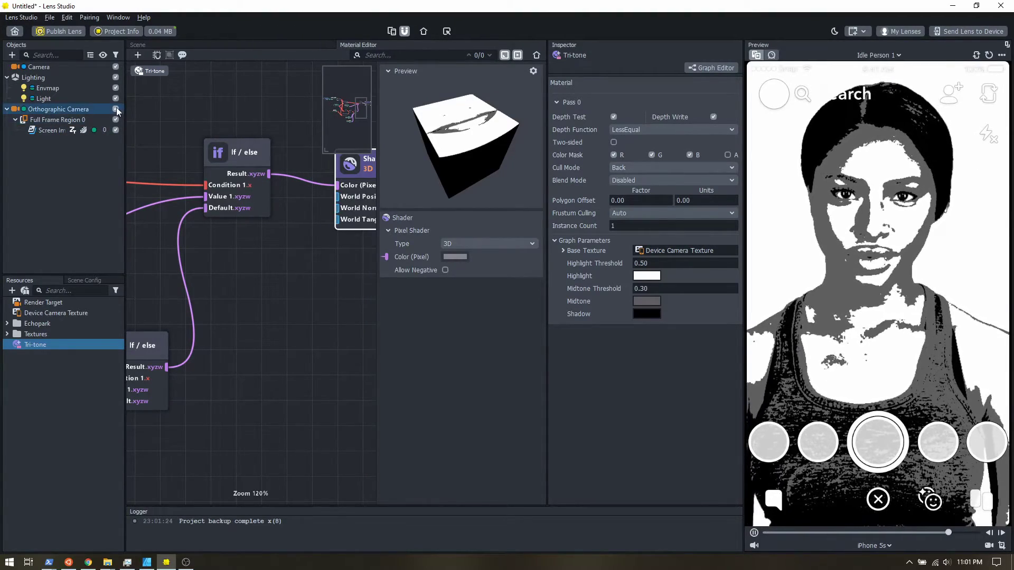
# Add a Head Binding under the Camera and place a Sphere mesh inside it
pyautogui.click(47, 66)
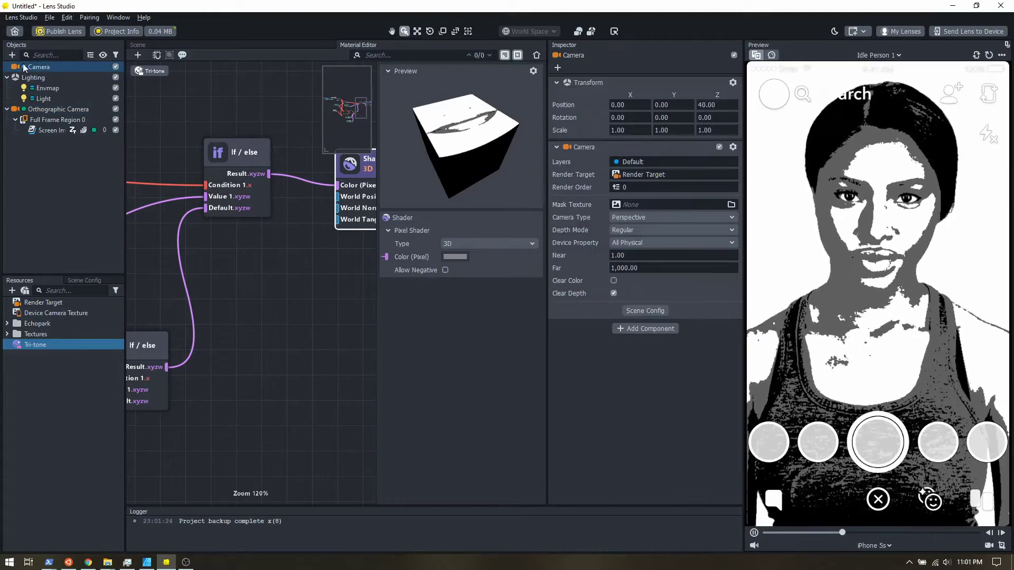
pyautogui.click(12, 55)
pyautogui.scroll(-8, 59, 242)
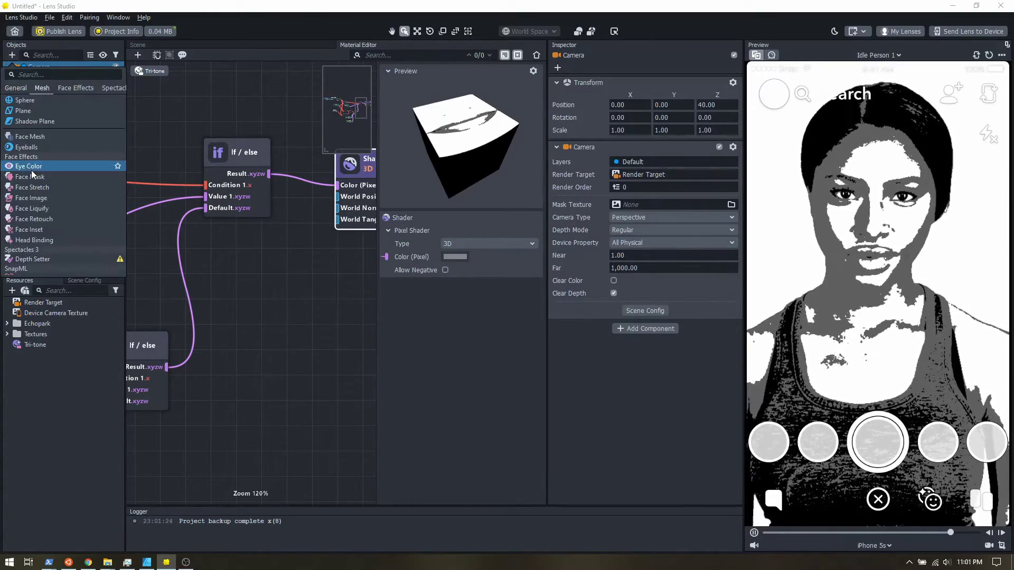
pyautogui.click(59, 242)
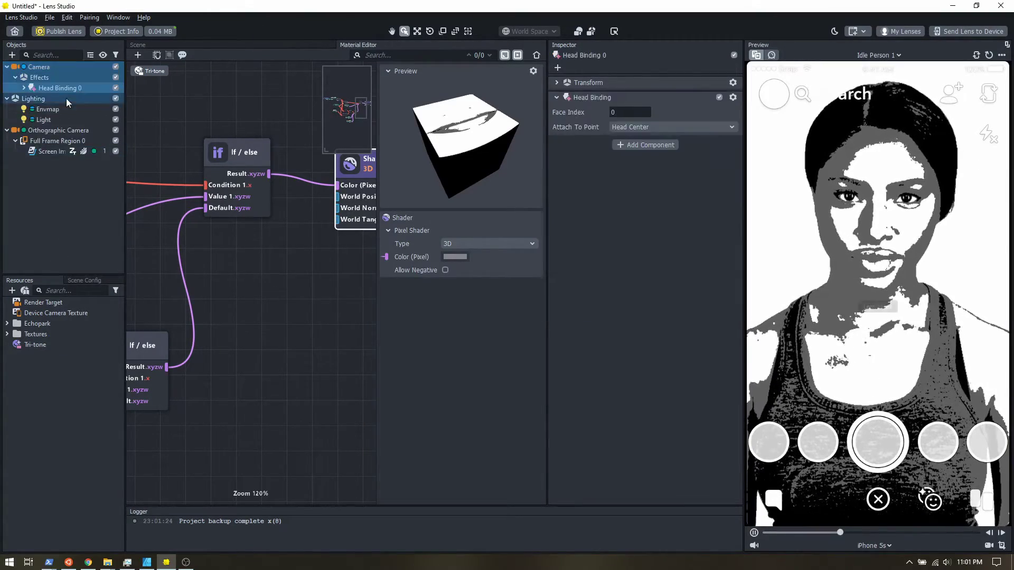
pyautogui.click(12, 55)
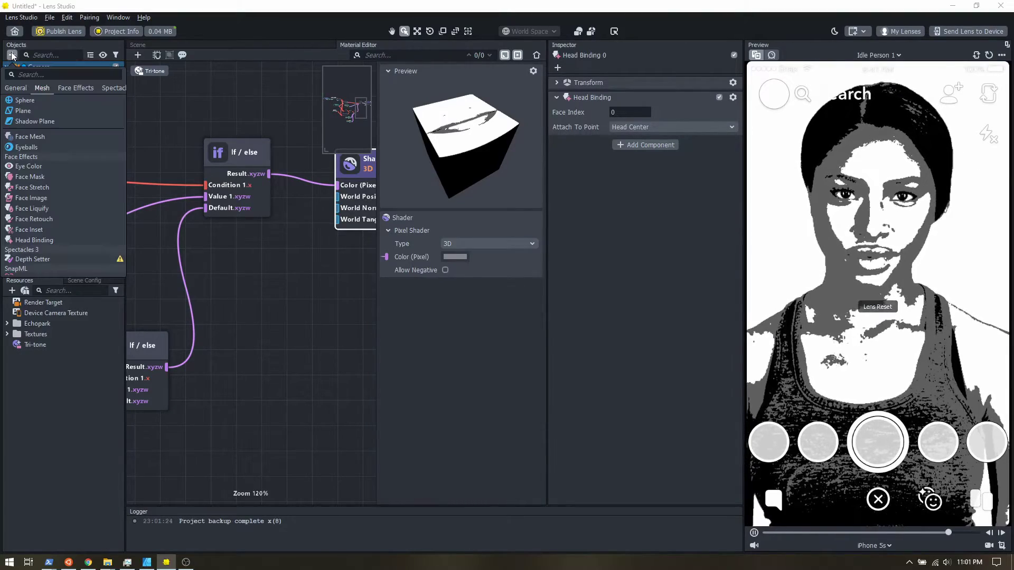
pyautogui.click(29, 101)
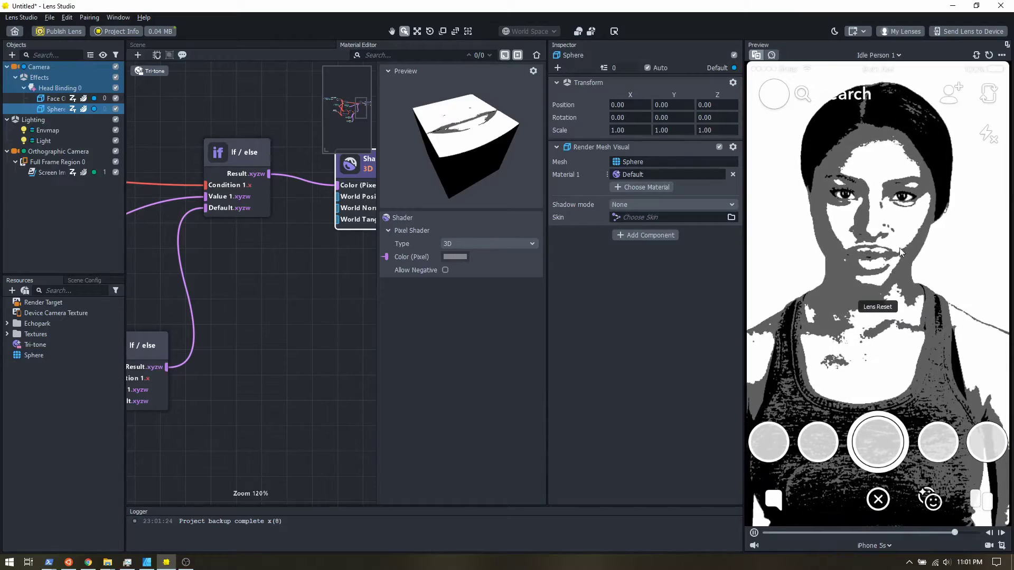
# Create a Screen Texture resource and set its Update Frequency to Every Pass
pyautogui.click(73, 345)
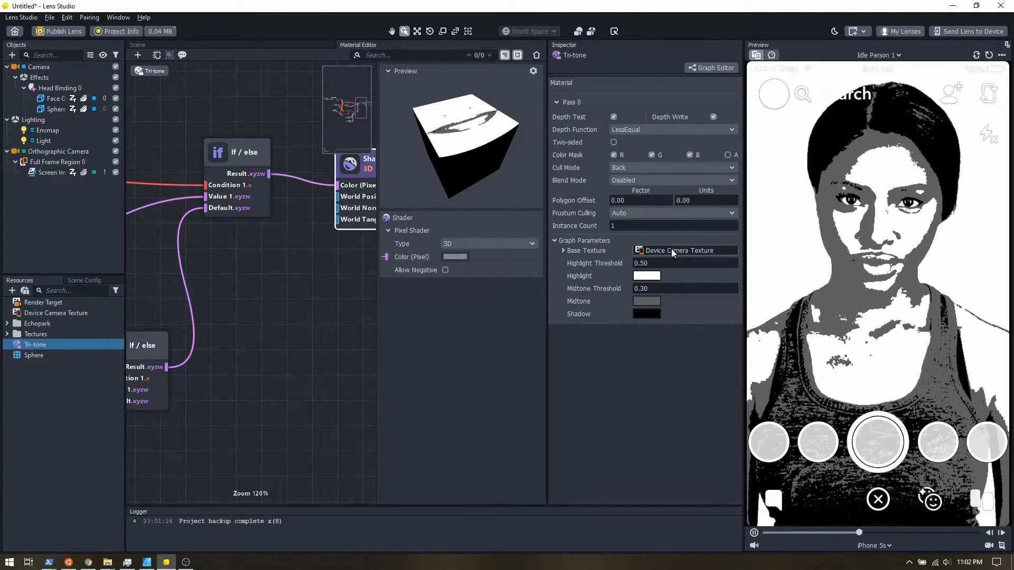
pyautogui.click(11, 290)
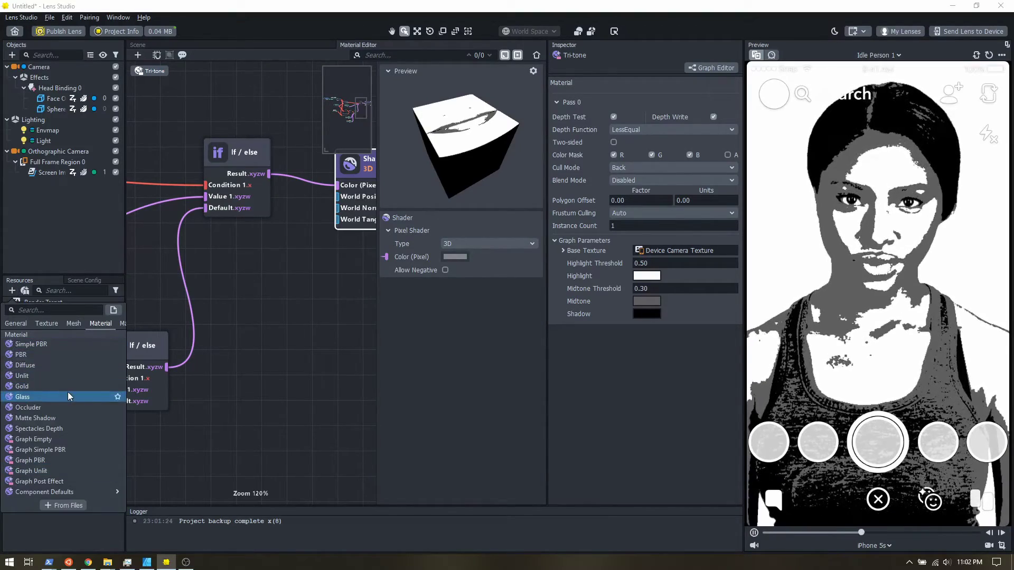
pyautogui.scroll(-5, 68, 392)
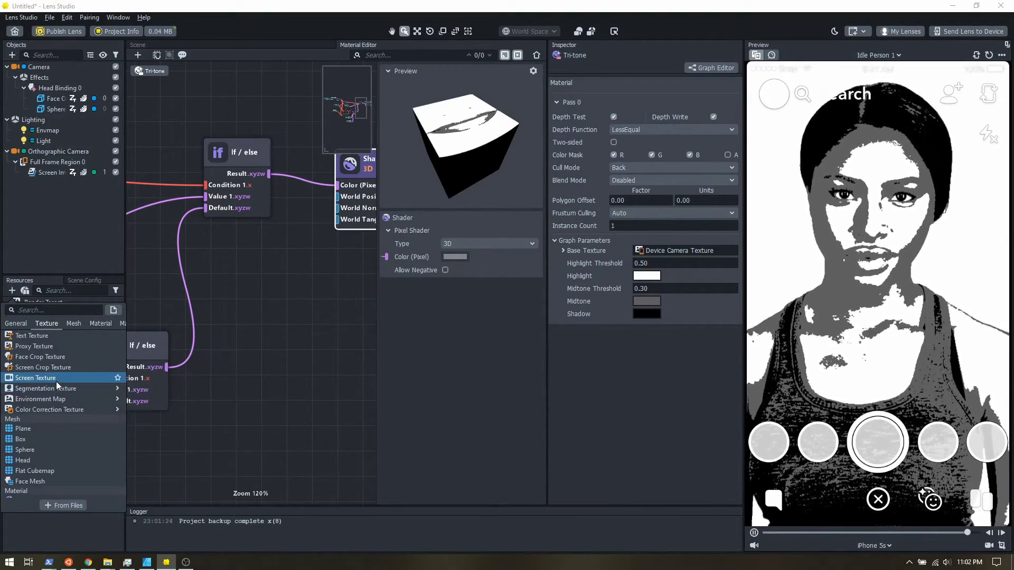
pyautogui.click(50, 378)
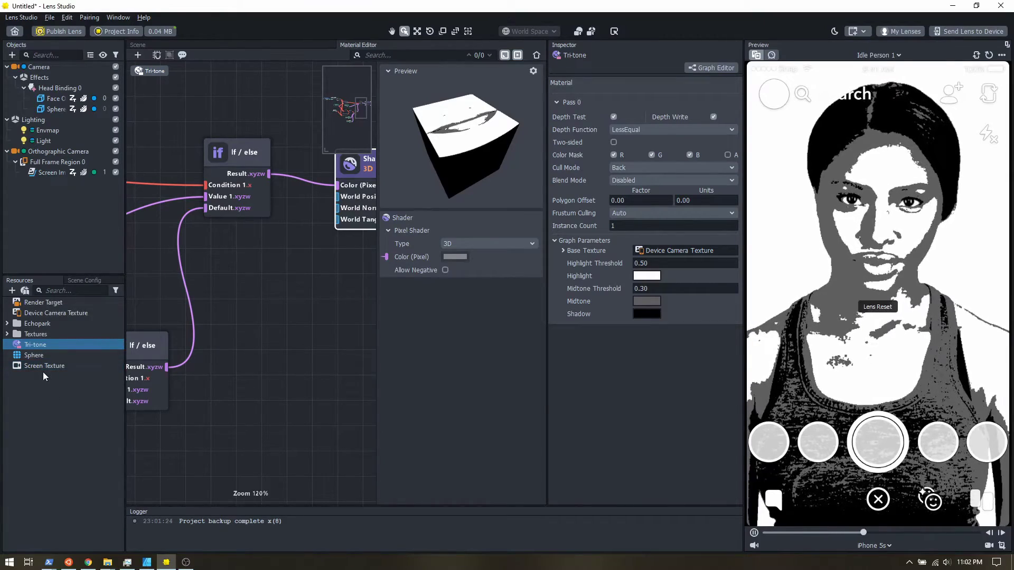
pyautogui.click(43, 366)
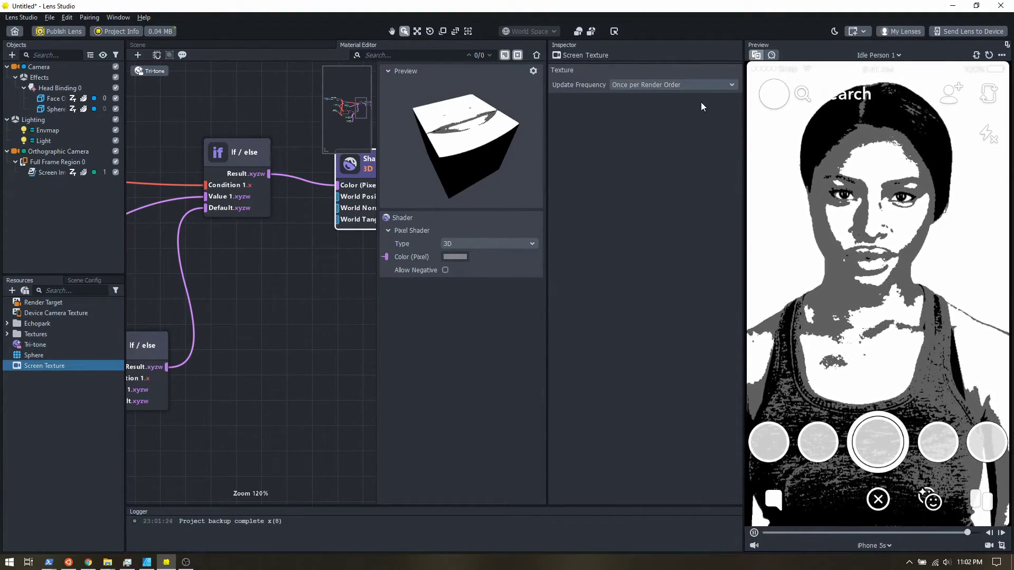
pyautogui.click(651, 86)
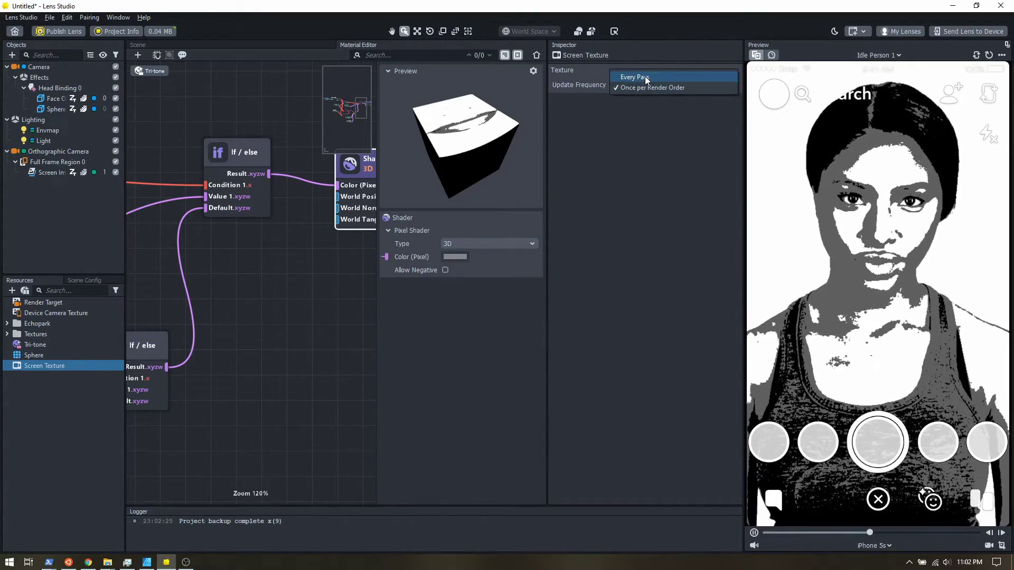
pyautogui.click(645, 77)
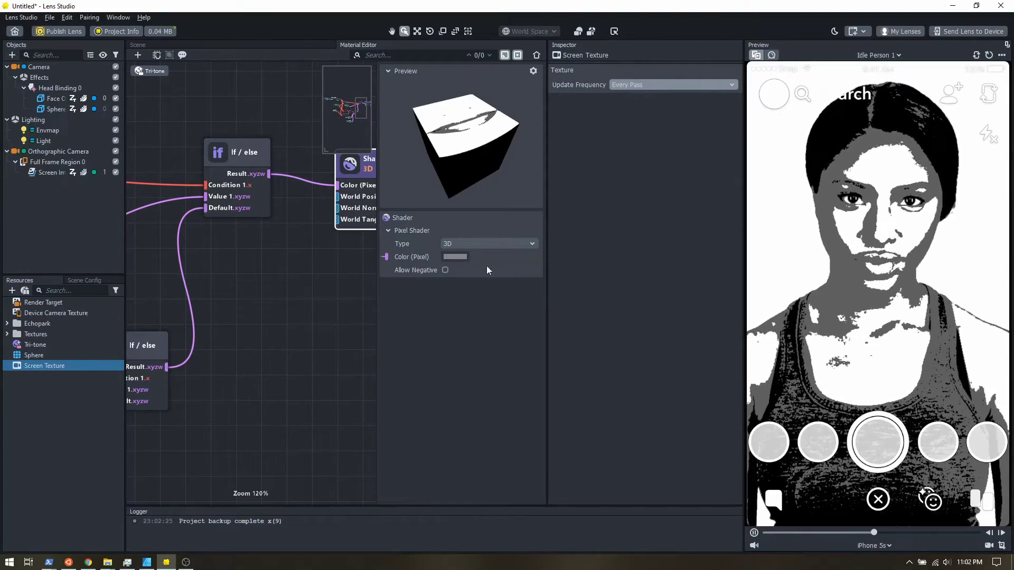
# Assign the Screen Texture as Screen Image 0's texture and disable the Face Occluder under the Head Binding
pyautogui.click(39, 345)
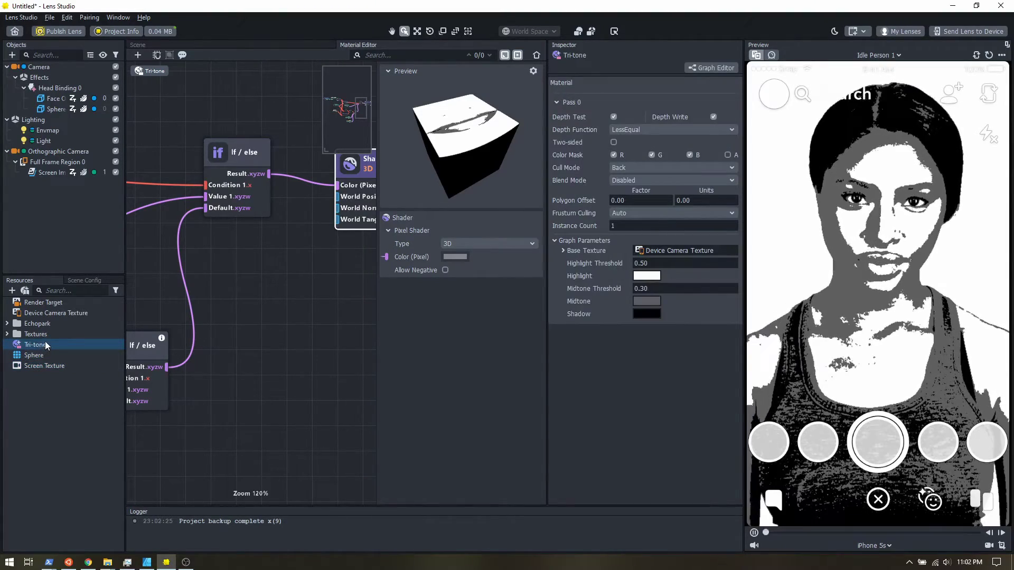
pyautogui.click(47, 174)
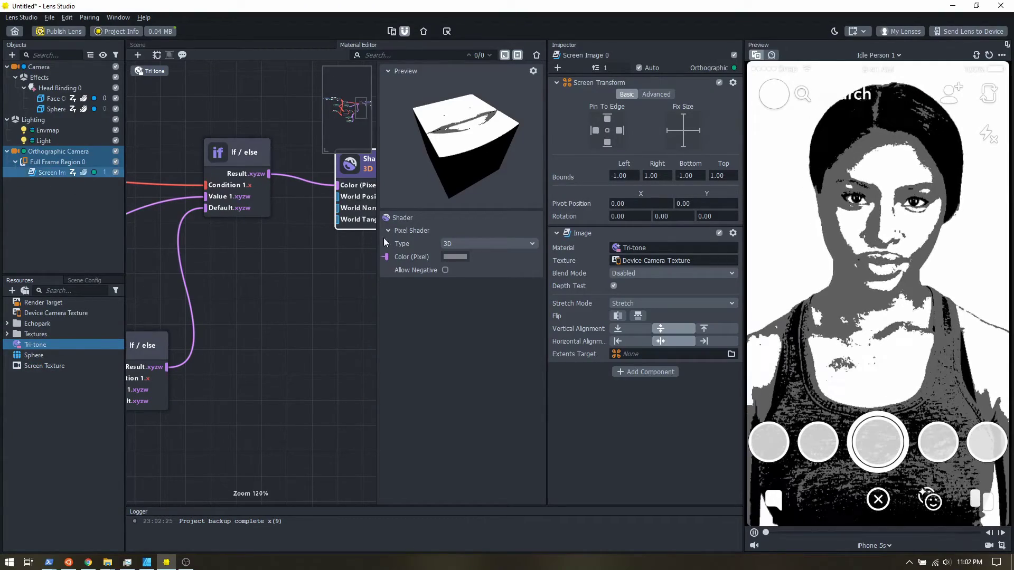
pyautogui.click(630, 261)
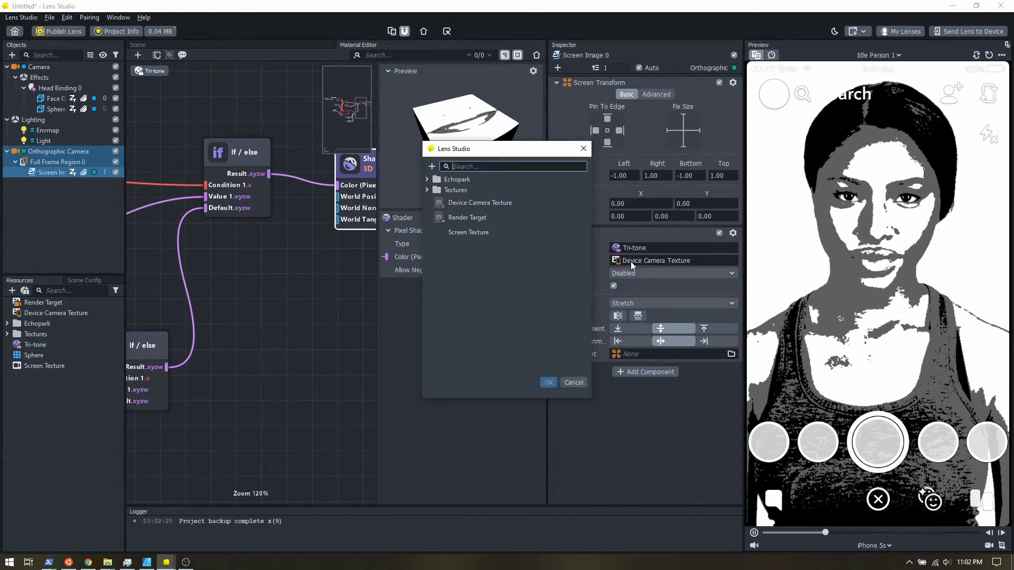
pyautogui.click(474, 232)
pyautogui.click(548, 382)
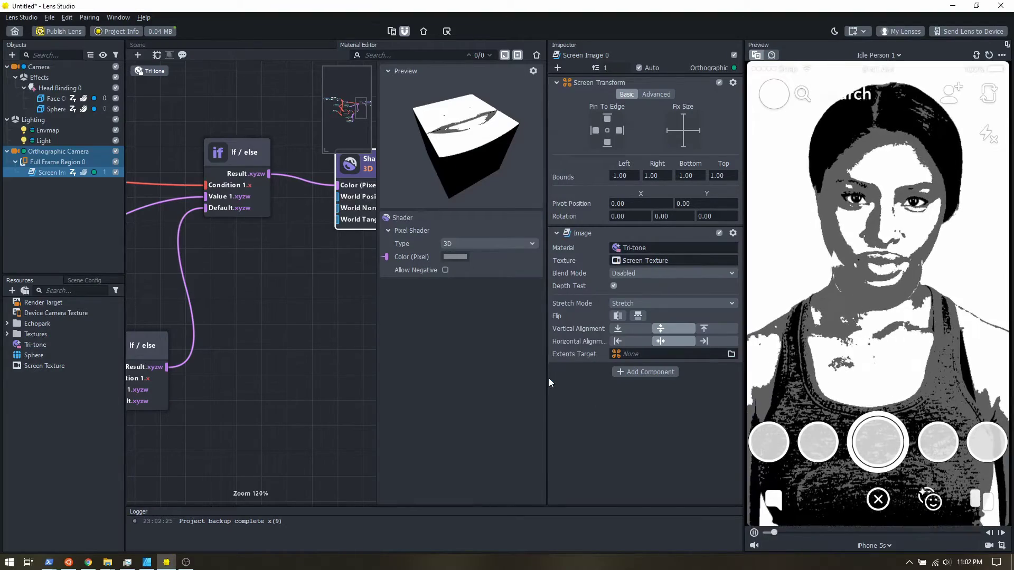
pyautogui.click(116, 98)
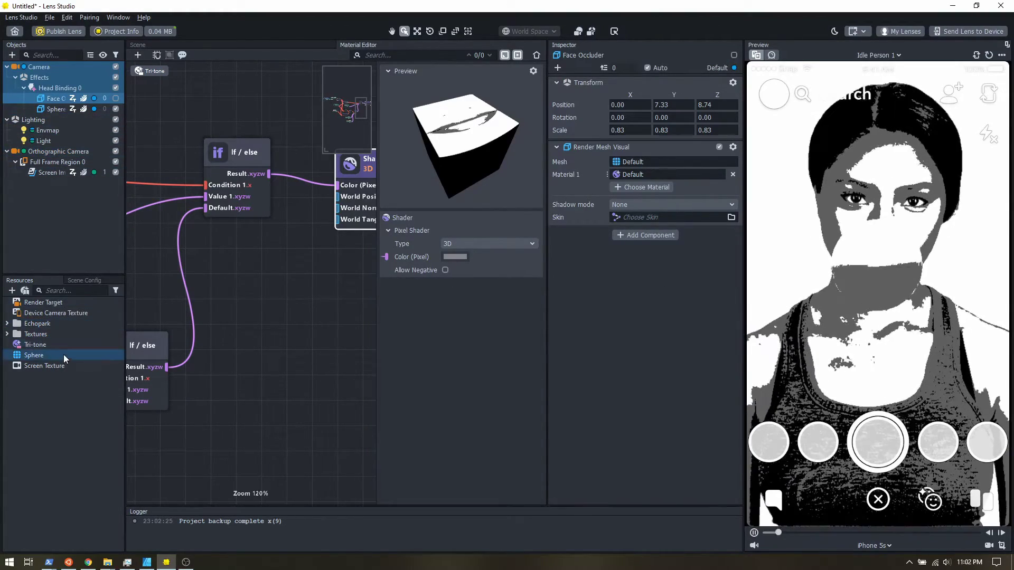
# Widen the Objects panel and delete the Orthographic Camera together with its Full Frame Region and Screen Image
pyautogui.click(51, 366)
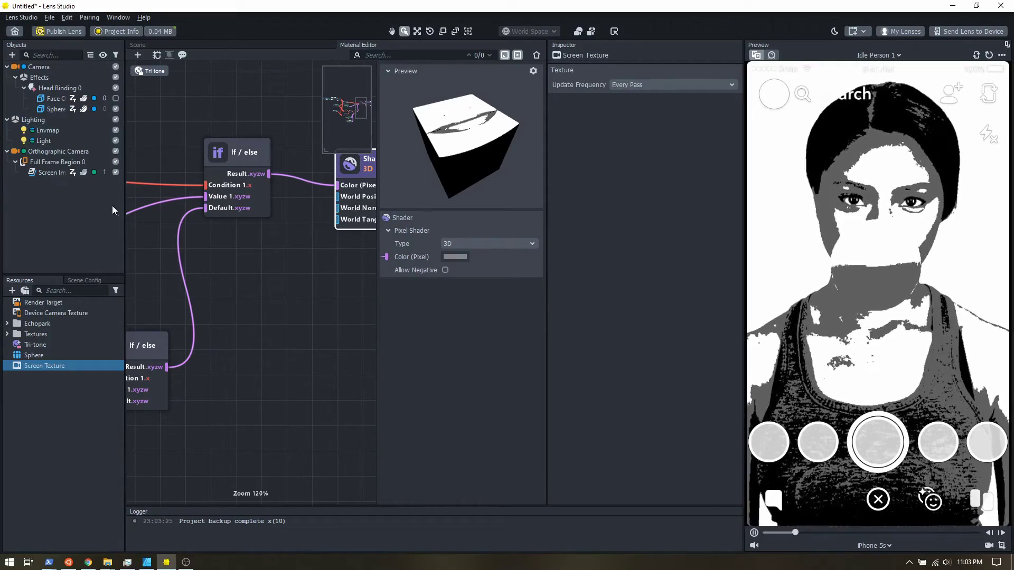
pyautogui.moveTo(128, 174); pyautogui.dragTo(194, 182)
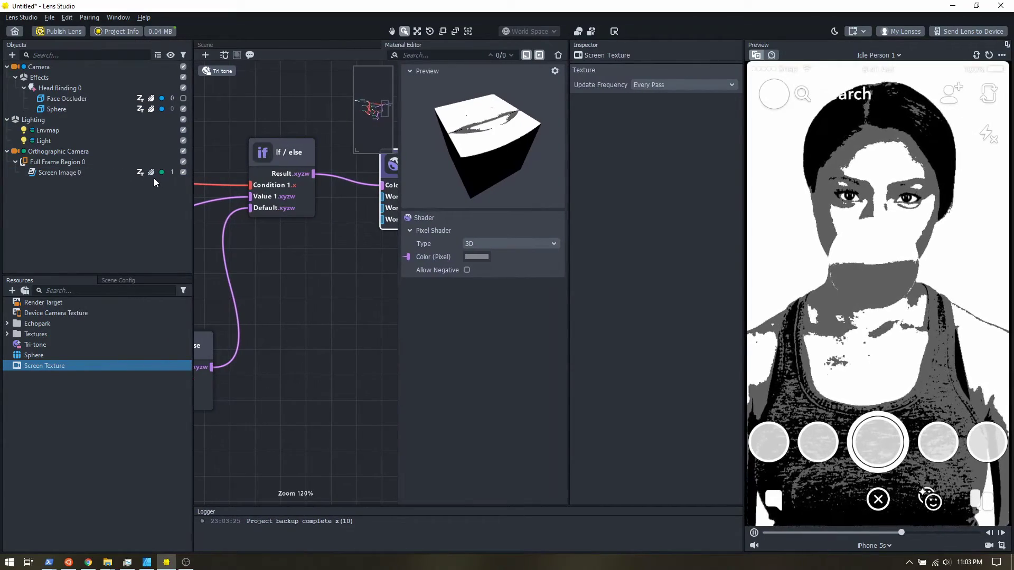
pyautogui.click(49, 71)
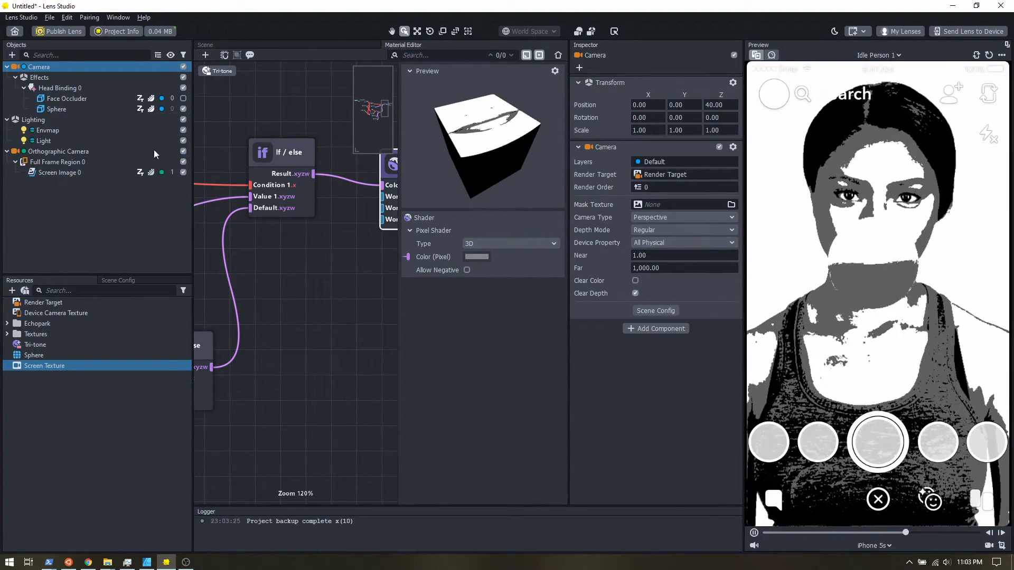
pyautogui.click(75, 152)
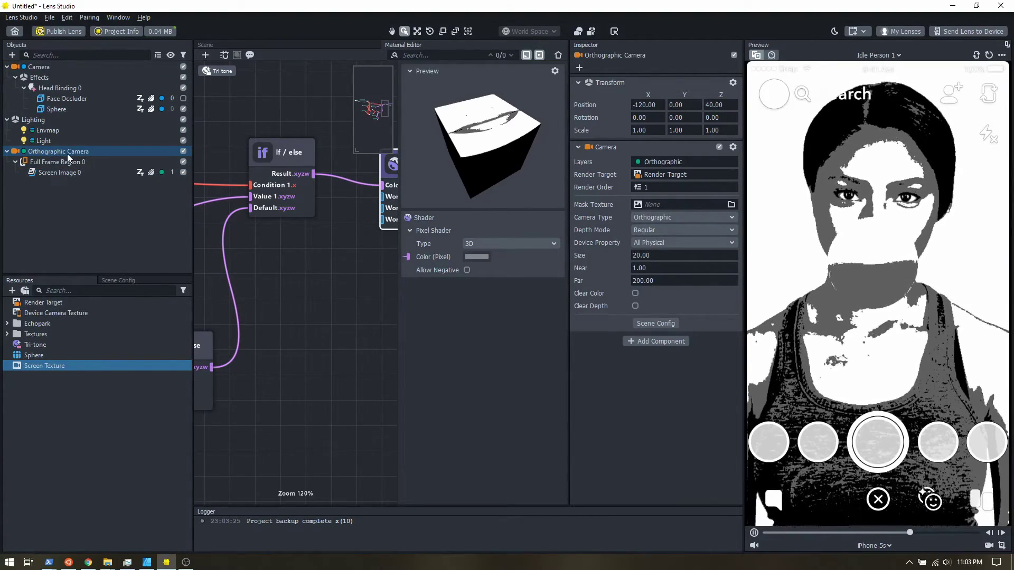
pyautogui.rightClick(66, 153)
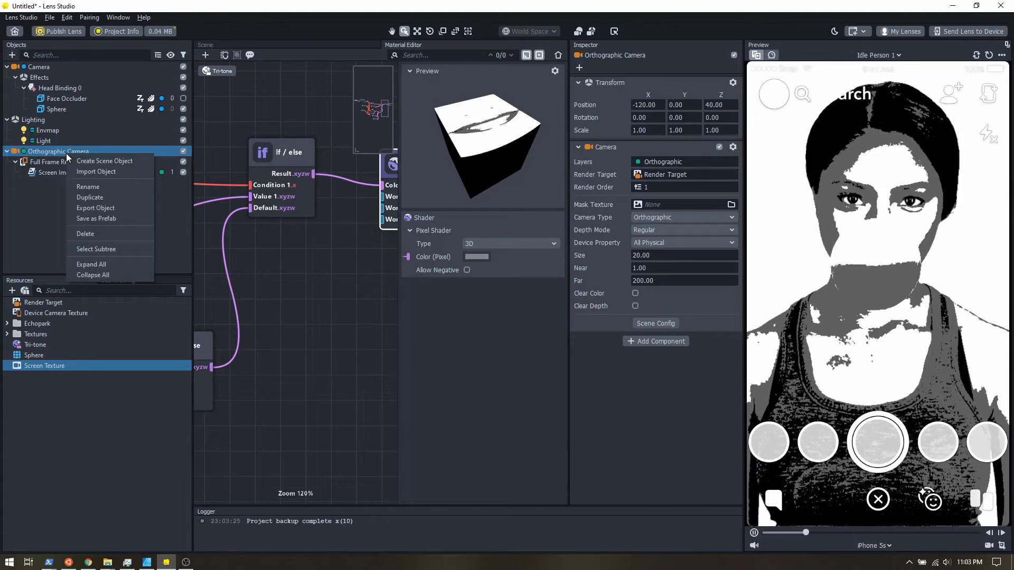
pyautogui.click(93, 233)
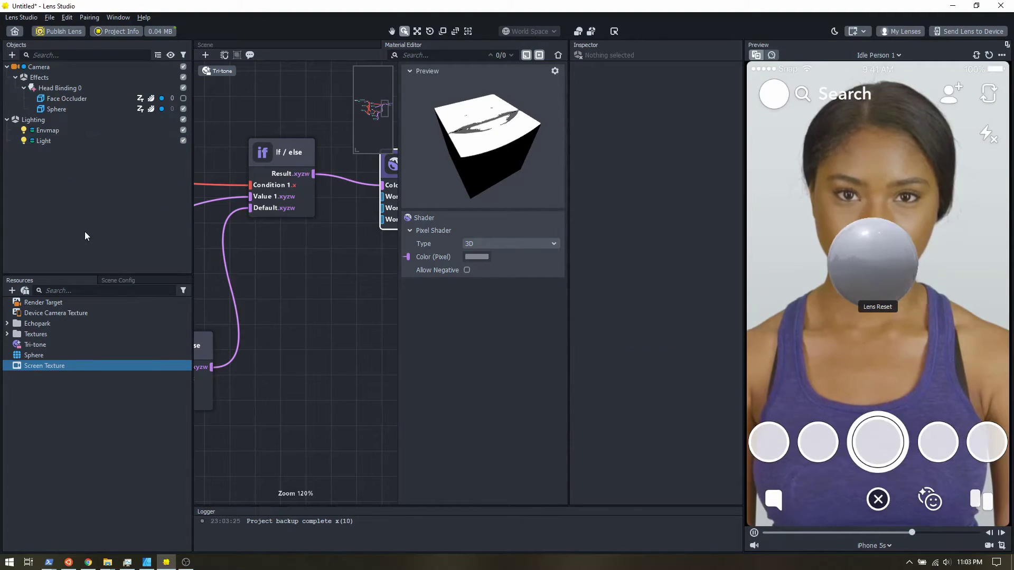
# Add a Color Correction post effect under the Camera
pyautogui.click(30, 67)
pyautogui.click(11, 55)
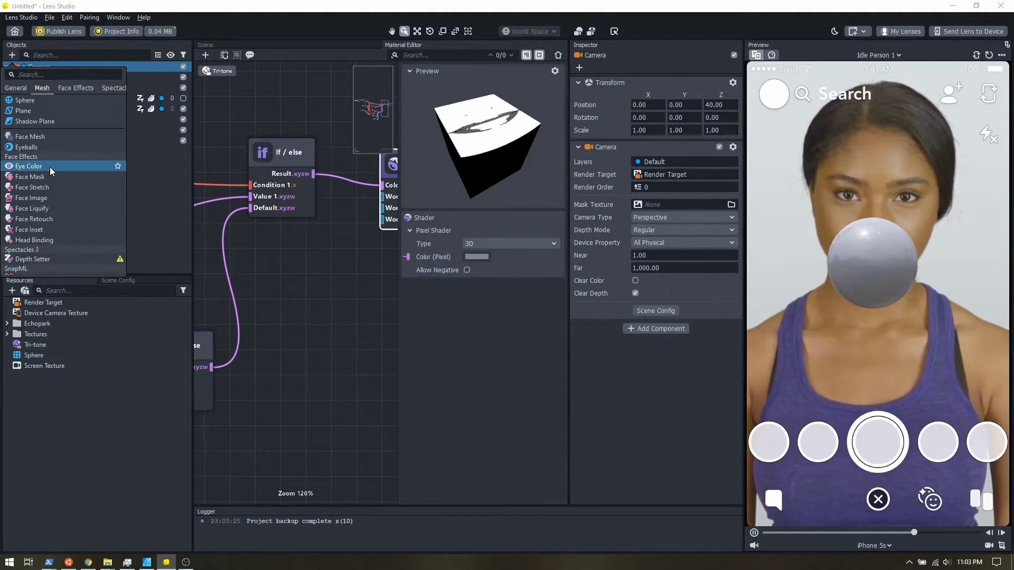
pyautogui.scroll(4, 50, 167)
pyautogui.moveTo(52, 166)
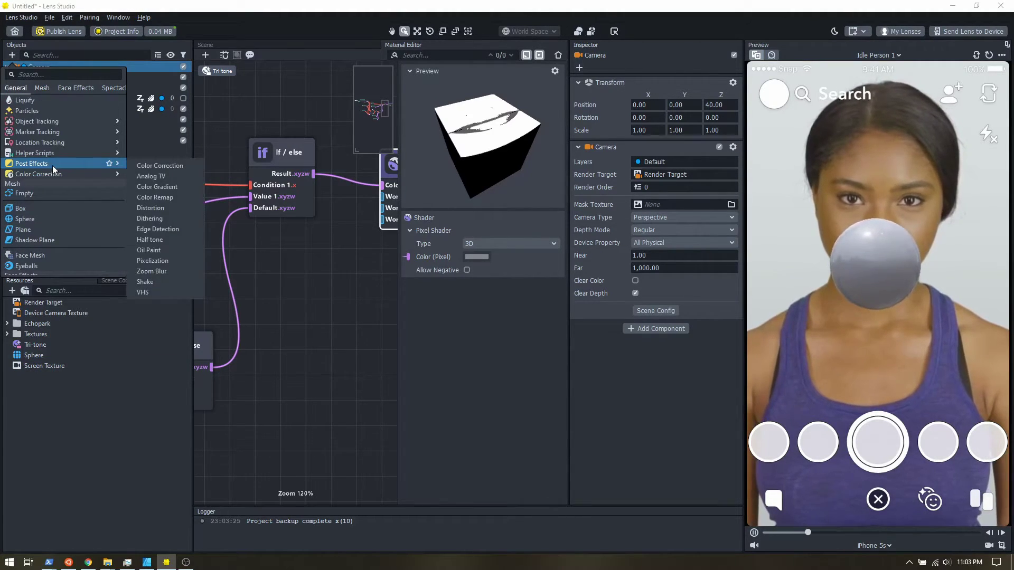
pyautogui.click(146, 167)
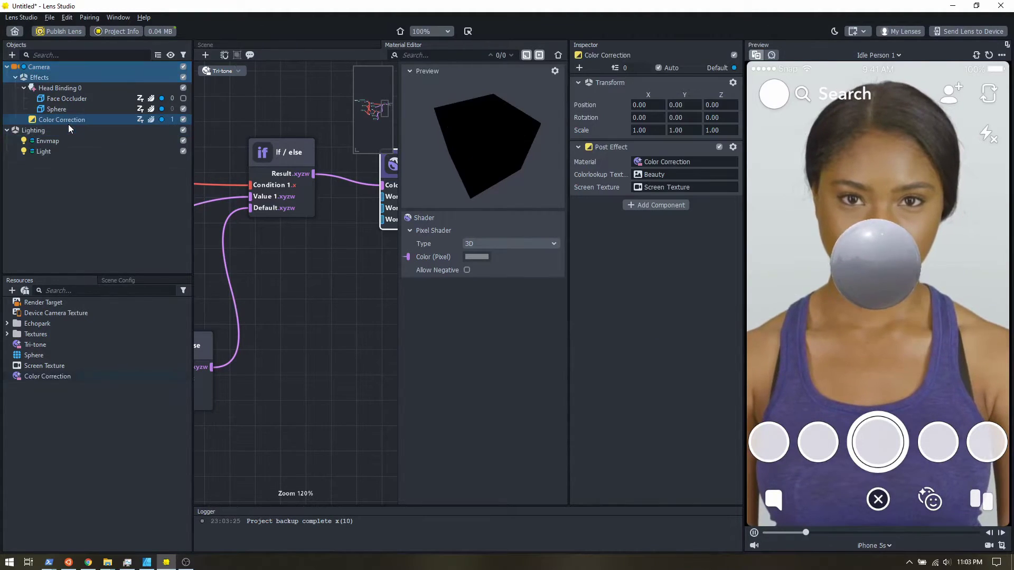
# Replace the Color Correction post effect's material with the Tri-tone material
pyautogui.click(68, 119)
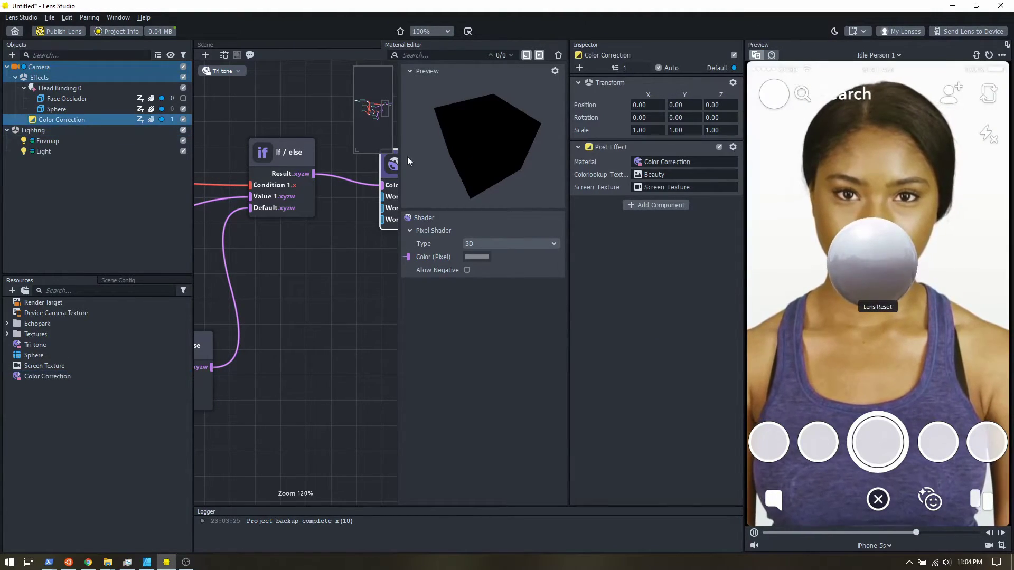
pyautogui.click(652, 160)
pyautogui.click(464, 196)
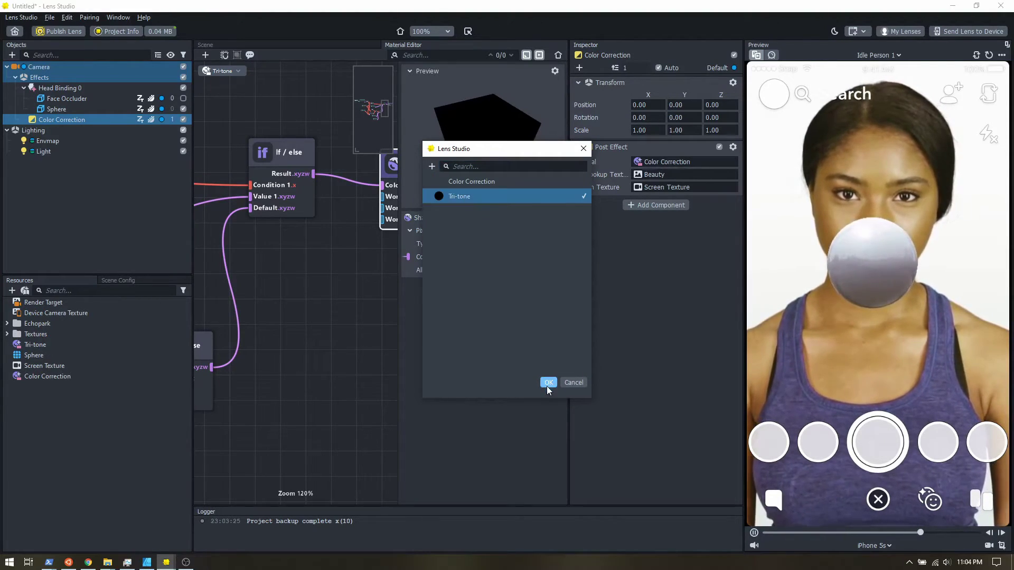
pyautogui.click(548, 382)
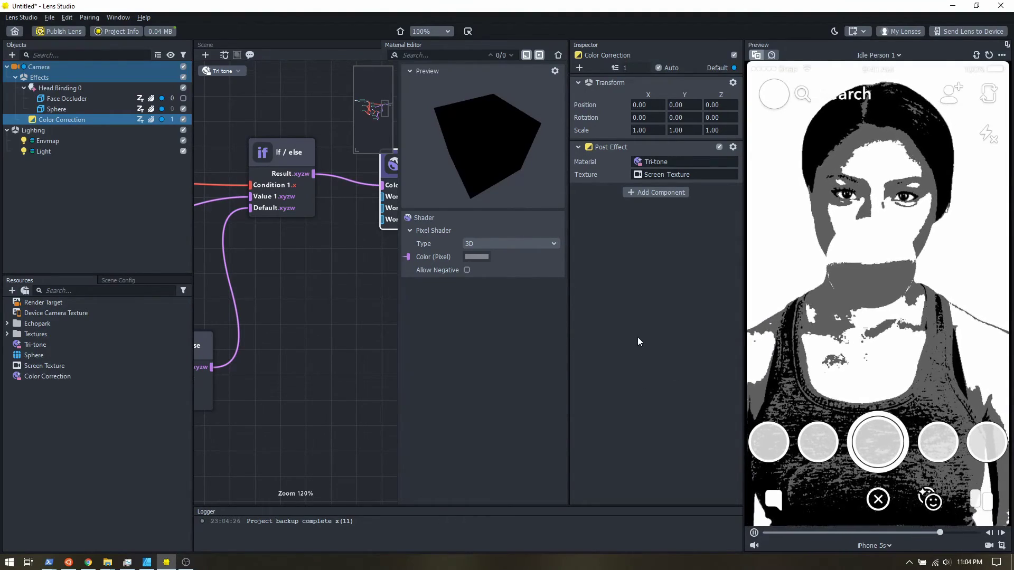
pyautogui.click(41, 345)
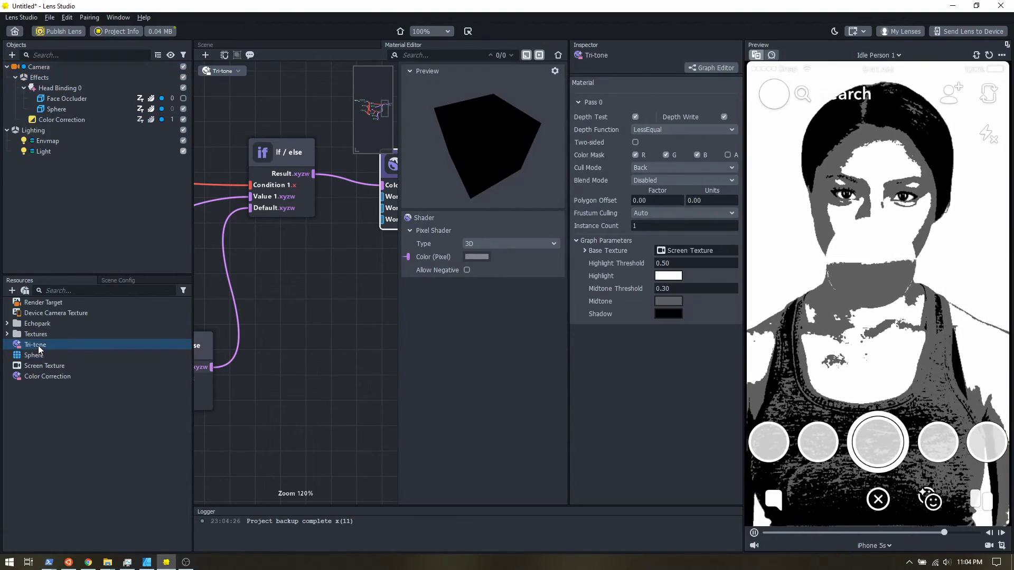
pyautogui.rightClick(38, 345)
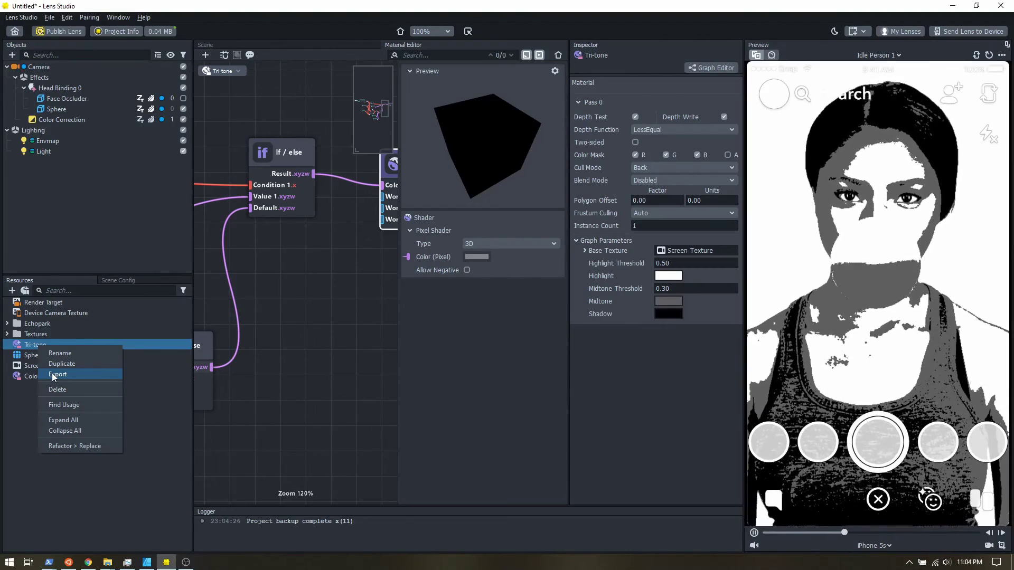
pyautogui.click(609, 358)
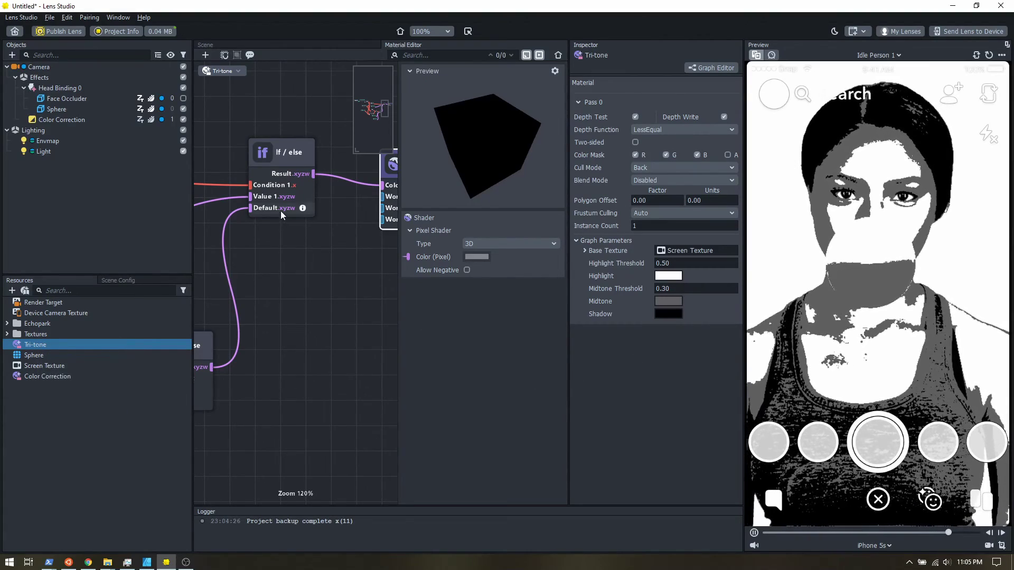